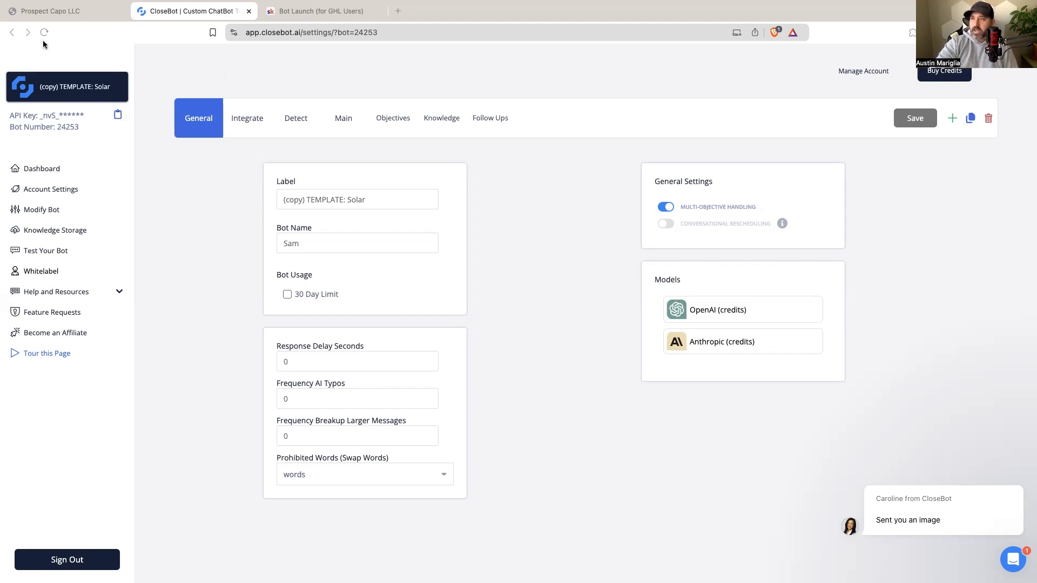
Add a new Lead Connector connection from the bot's Integrate tab to reach GoHighLevel authorization.
left_click(953, 119)
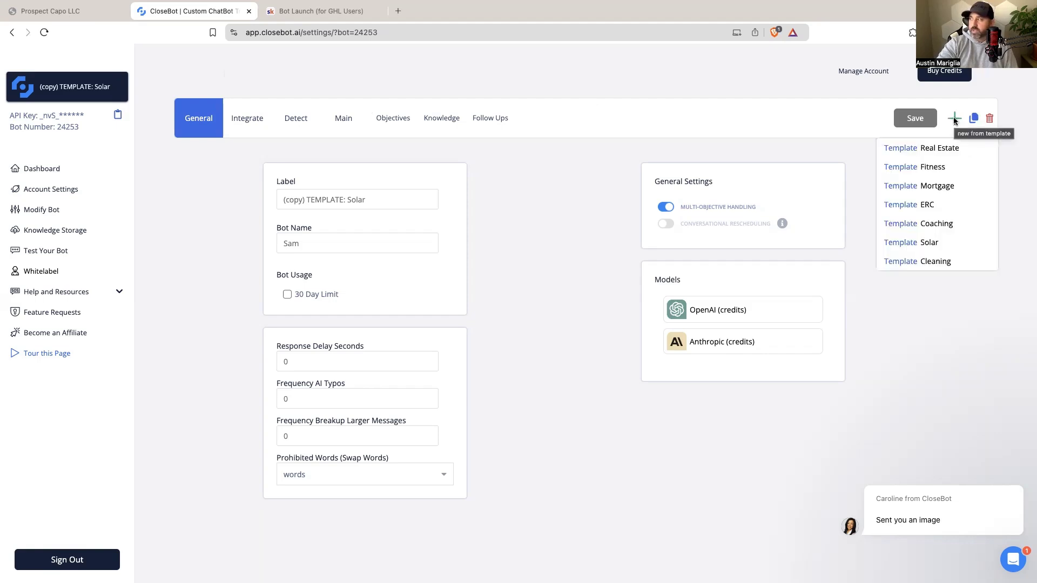
left_click(952, 120)
left_click(950, 121)
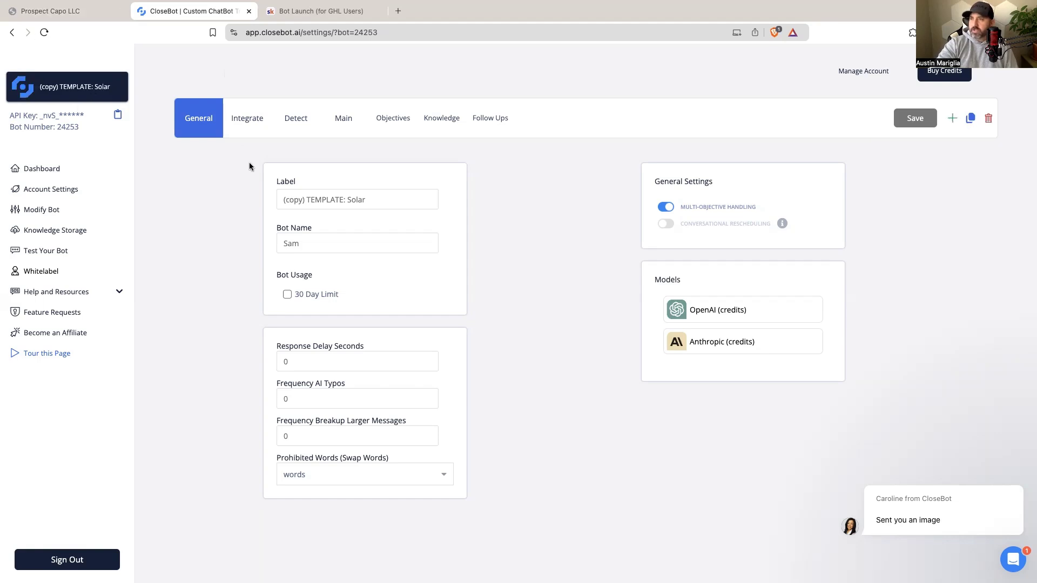
left_click(254, 127)
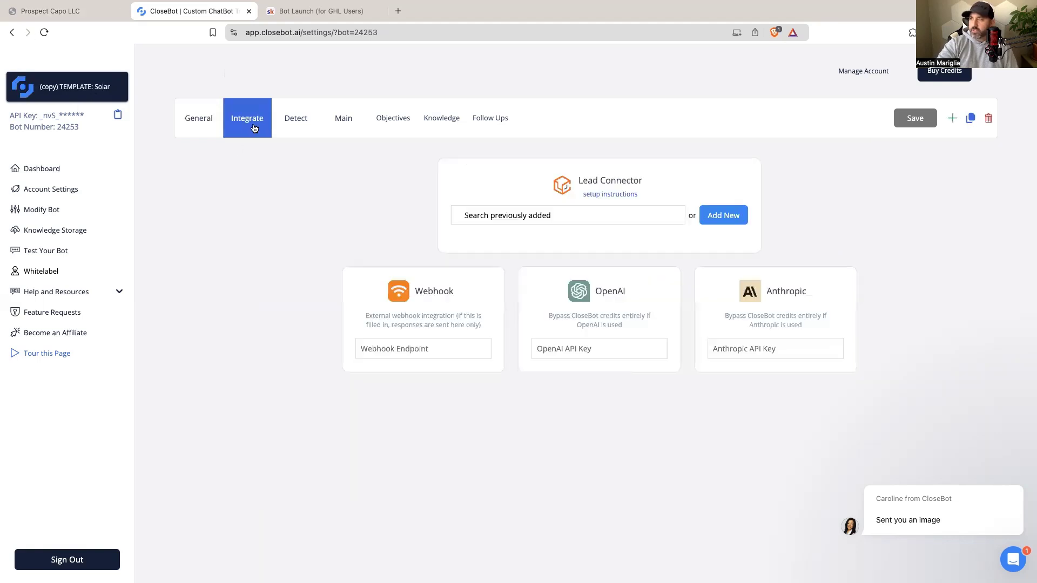
left_click(738, 217)
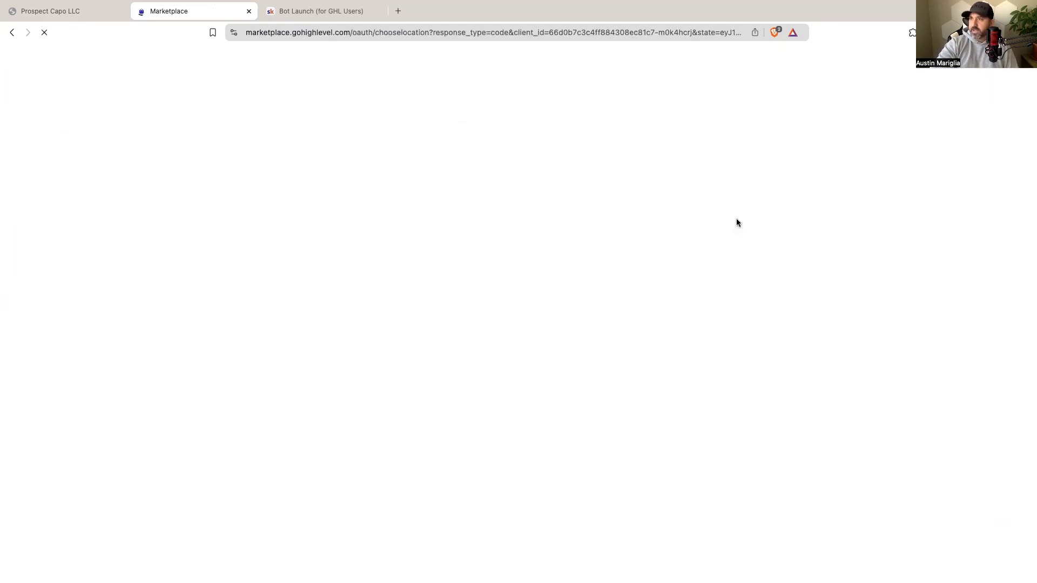
Choose the Prospect Capo LLC account in the GoHighLevel account list to authorize CloseBot.
scroll(518, 249, "down", 5)
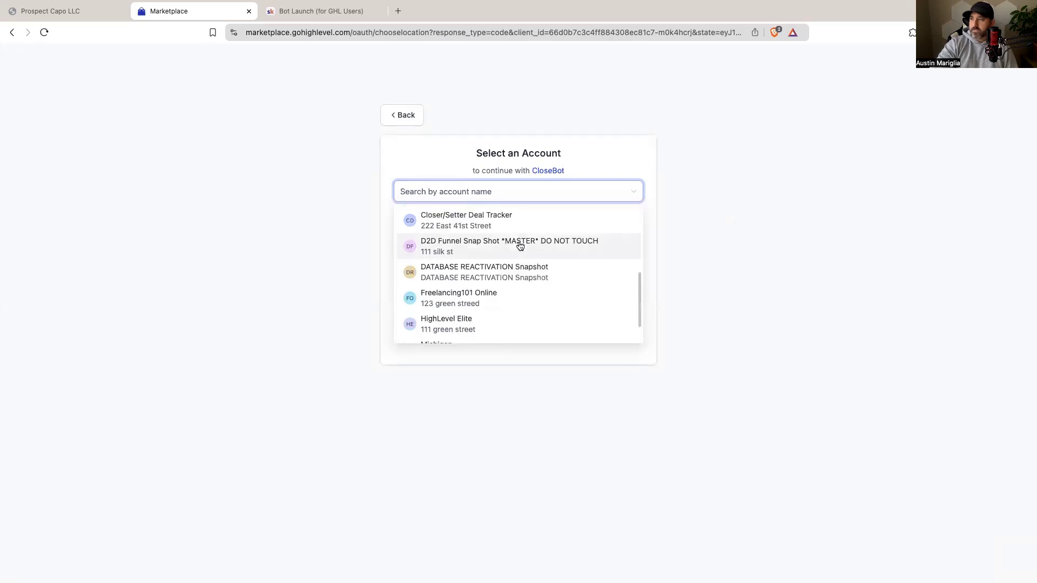
scroll(519, 247, "down", 3)
left_click(463, 330)
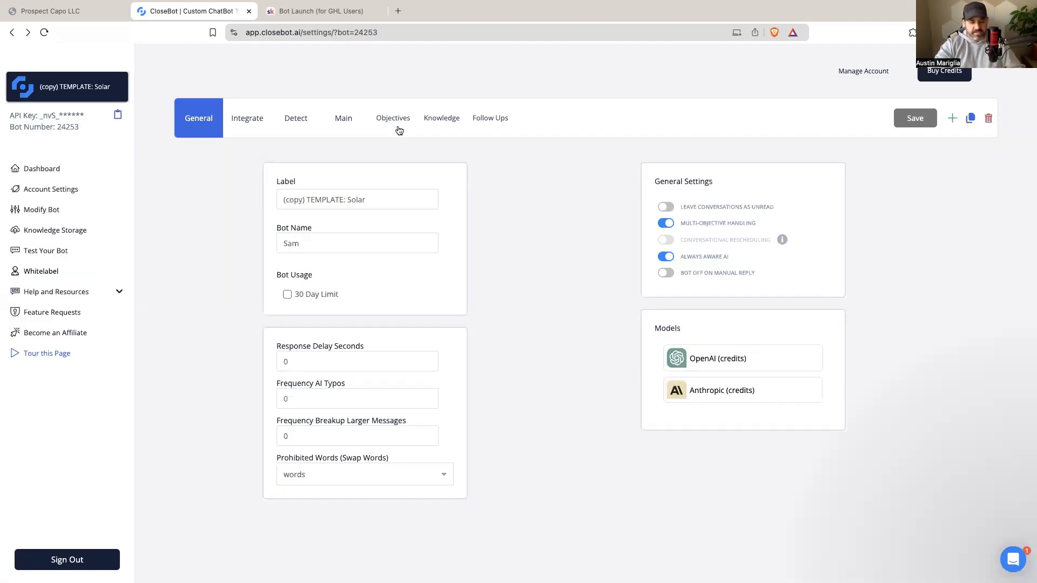
Relabel the bot 'Hair SOlan Missed call', rename it Sarah, set a 5-second delay, and save.
triple_click(342, 195)
type("Ha")
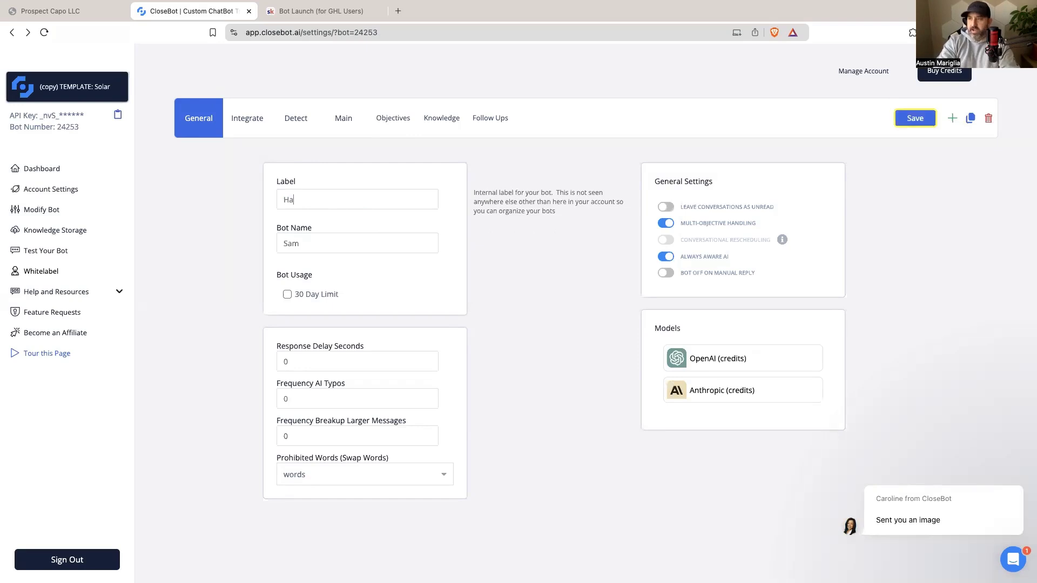
type("ir SO")
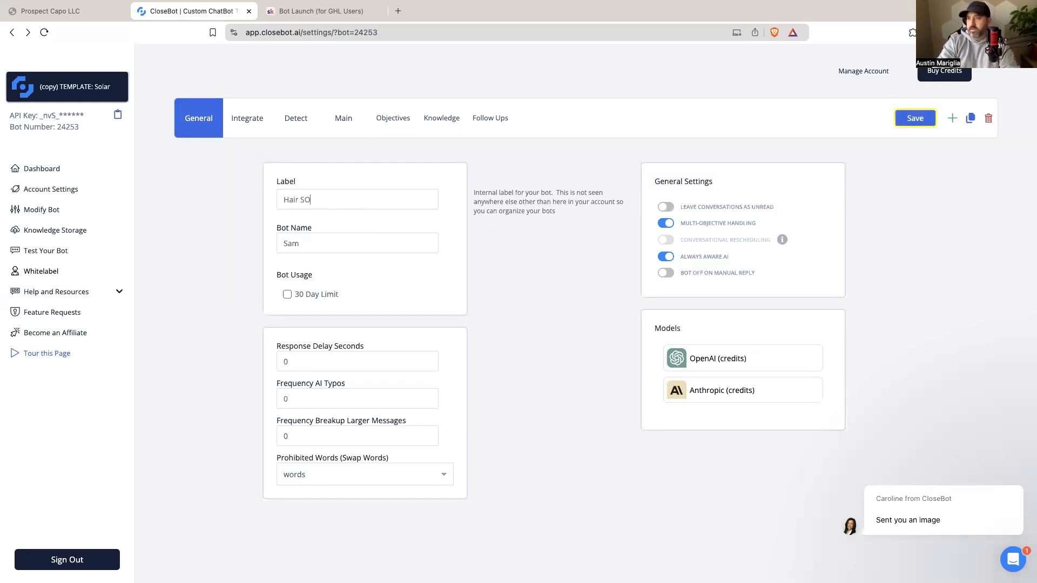
type("lan Missed call")
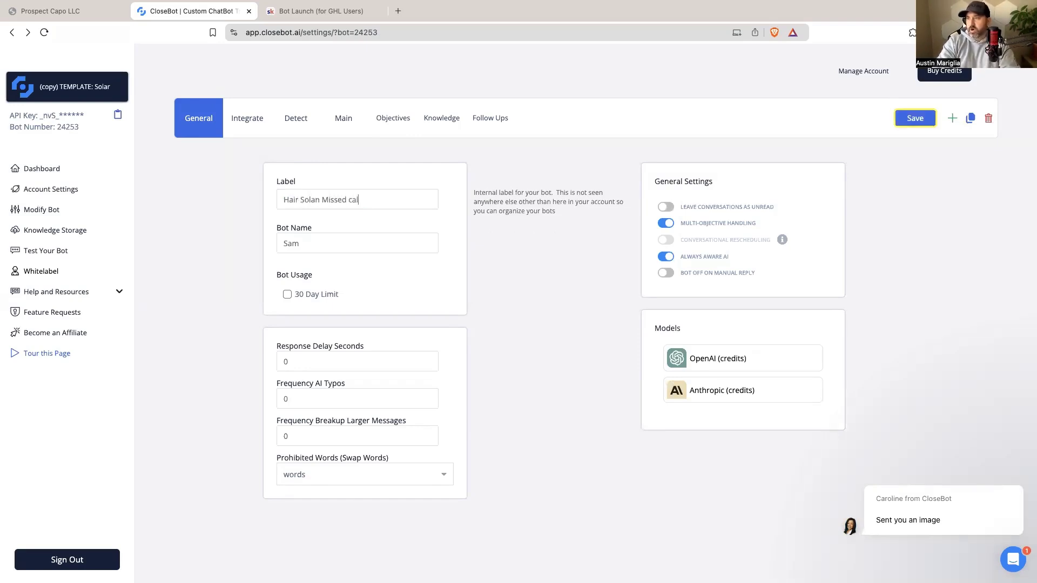
double_click(331, 243)
left_click(330, 242)
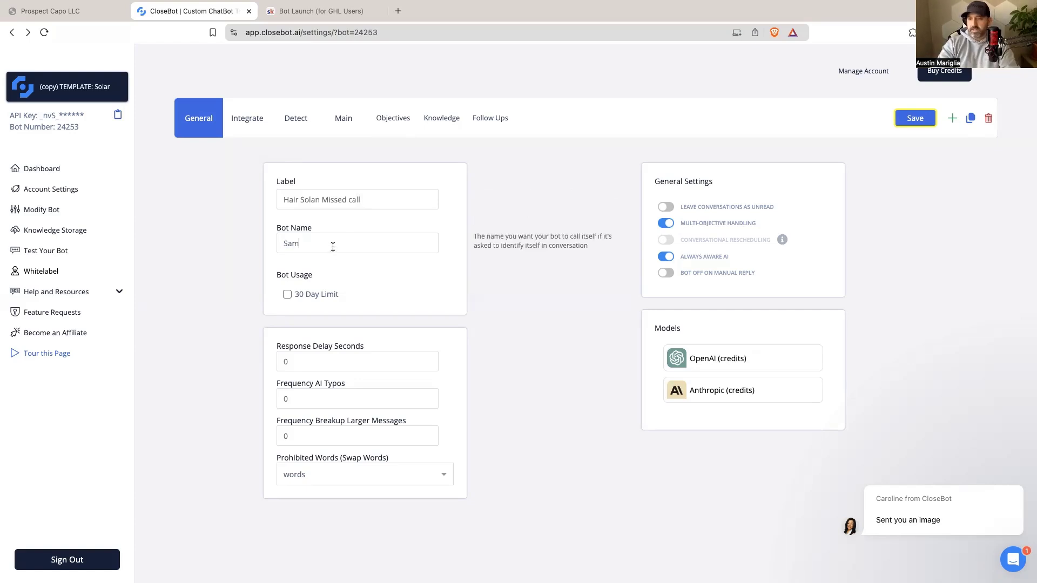
double_click(323, 242)
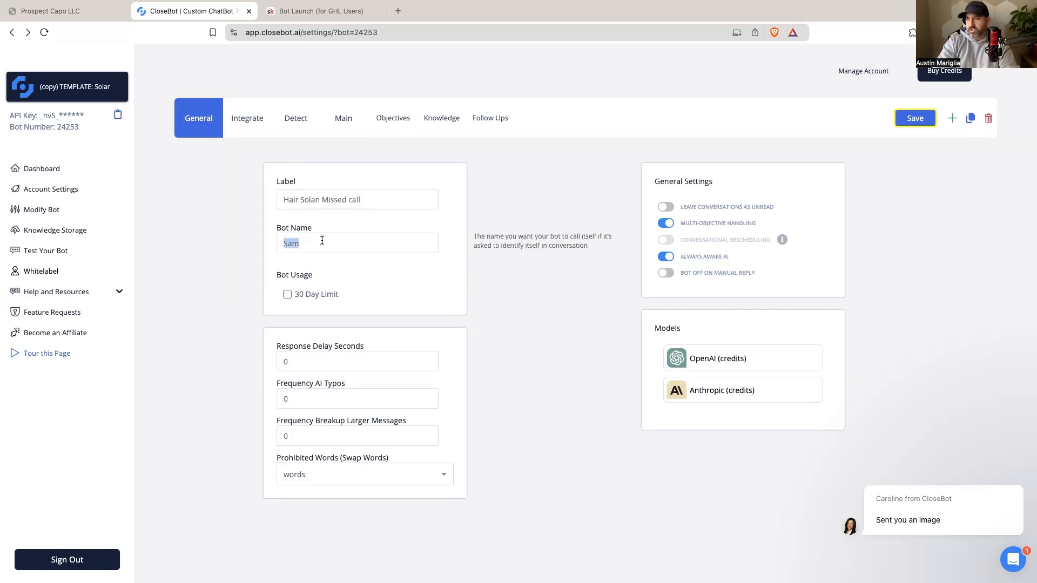
type("Sarah")
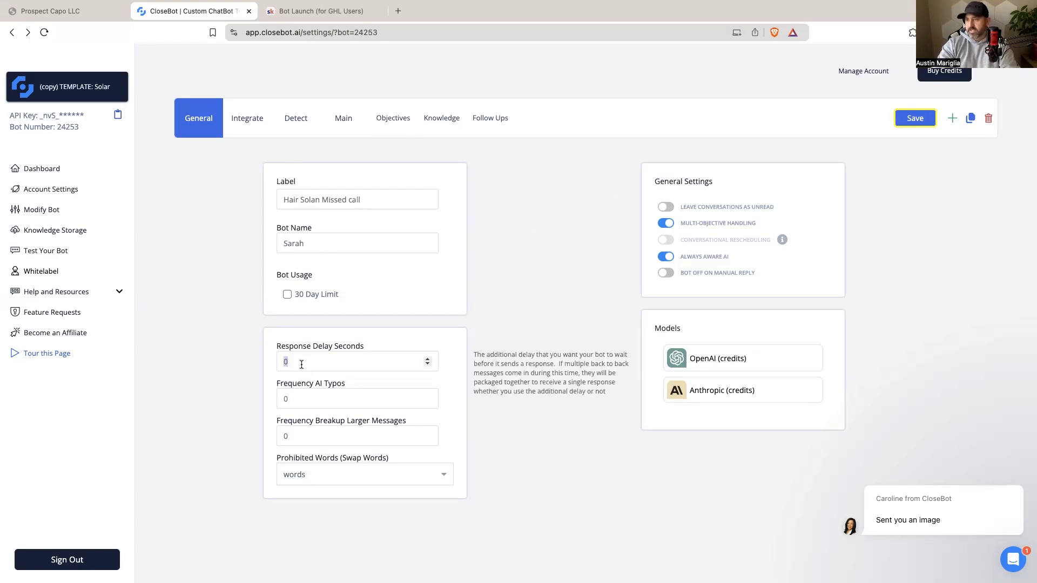
type("5")
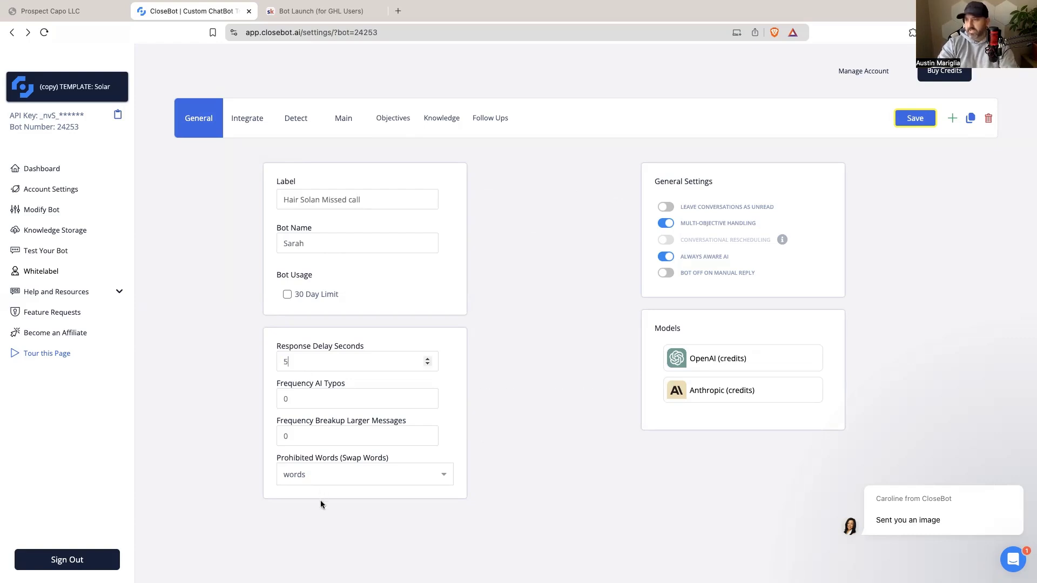
left_click(913, 118)
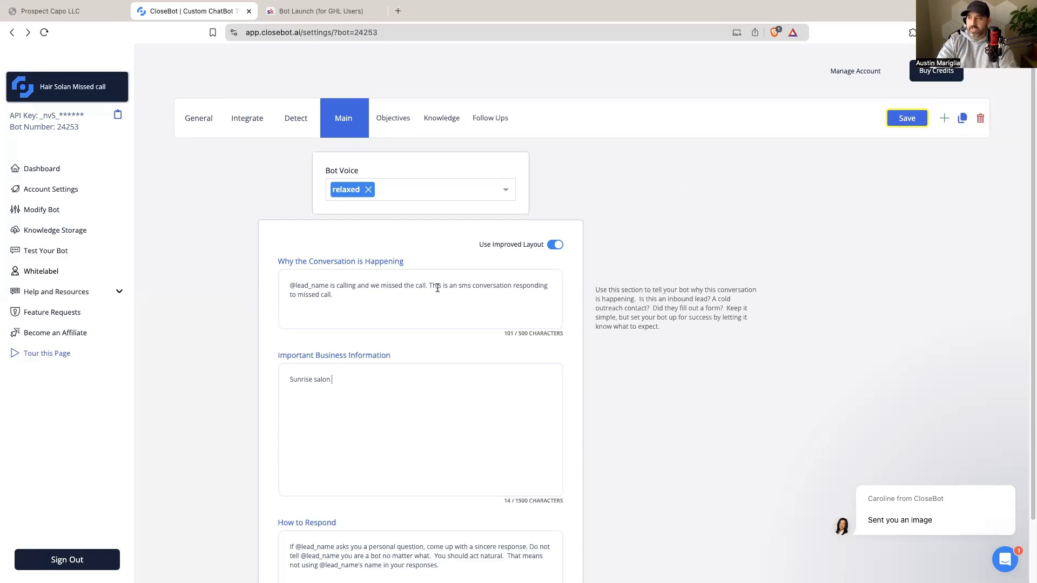
Append 'We need to book the appoint through sms' to the conversation purpose text.
left_click(407, 292)
type("WE n")
key("BackSpace")
key("BackSpace")
type("e need to book the appoint through sms")
Add Sunrise salon as business info and friendly as a second bot voice, then save.
left_click(403, 357)
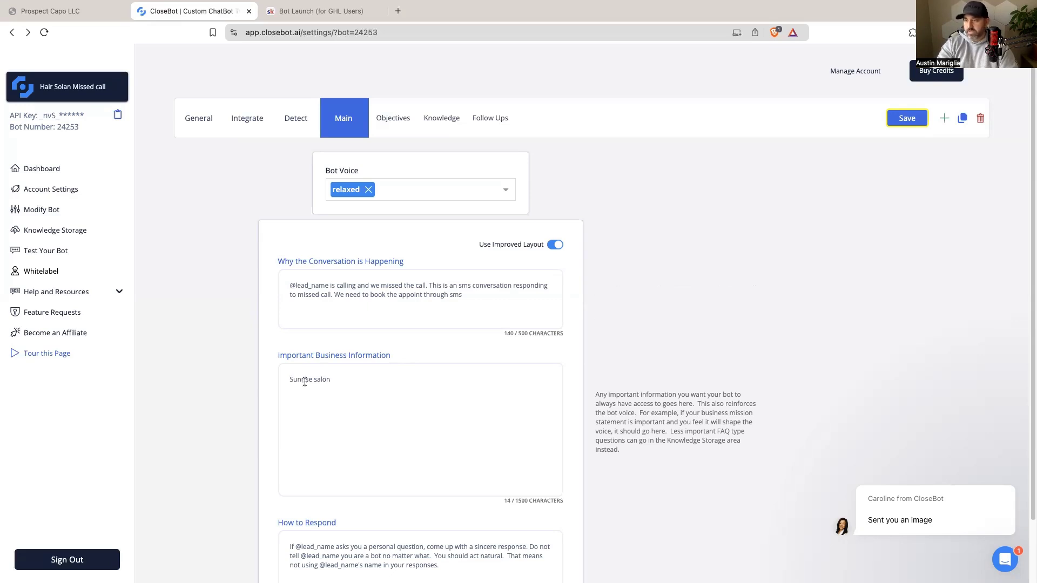
scroll(370, 461, "down", 1)
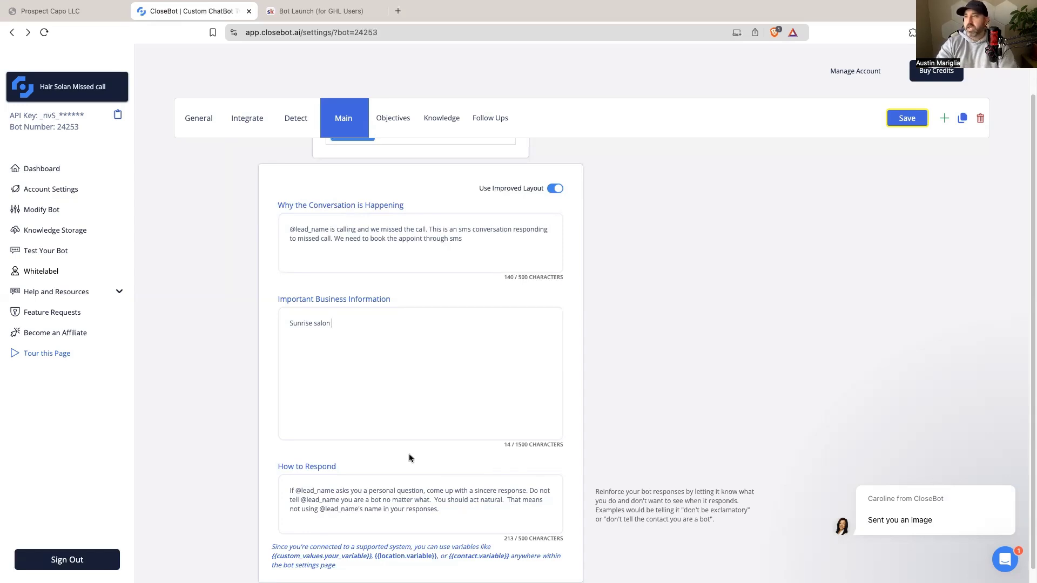
scroll(394, 440, "up", 1)
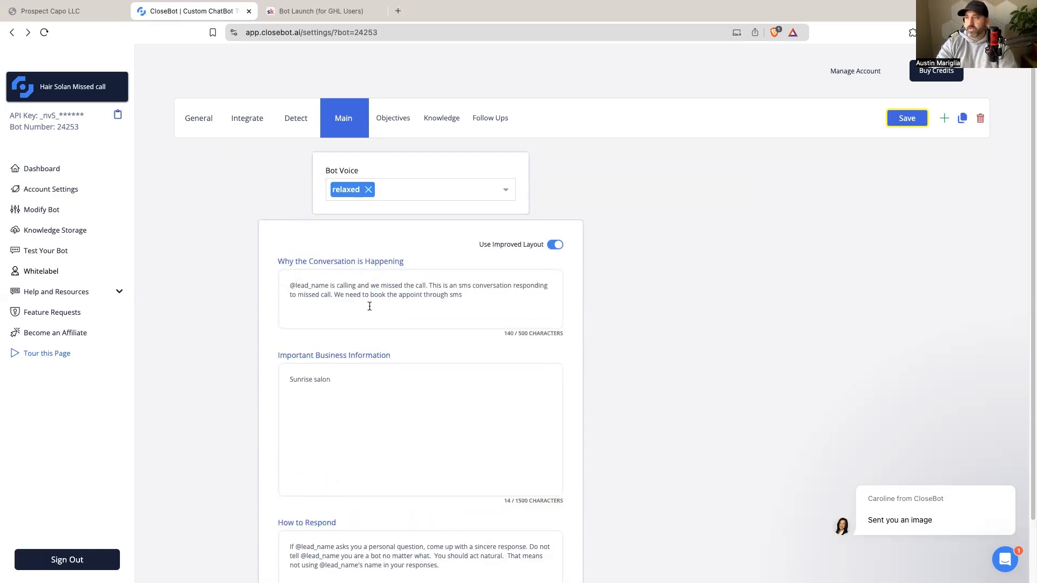
scroll(405, 356, "down", 1)
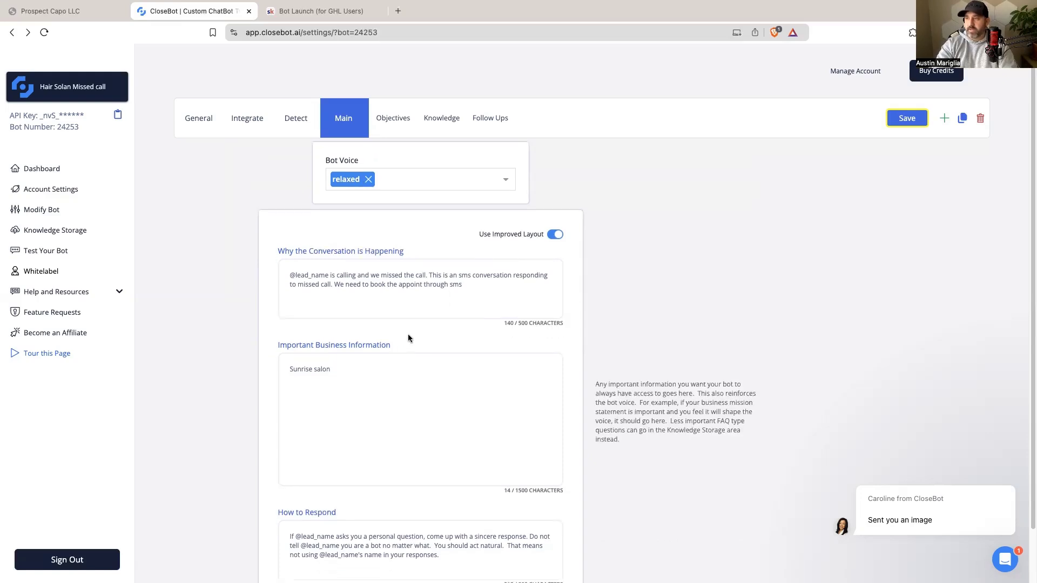
left_click(400, 177)
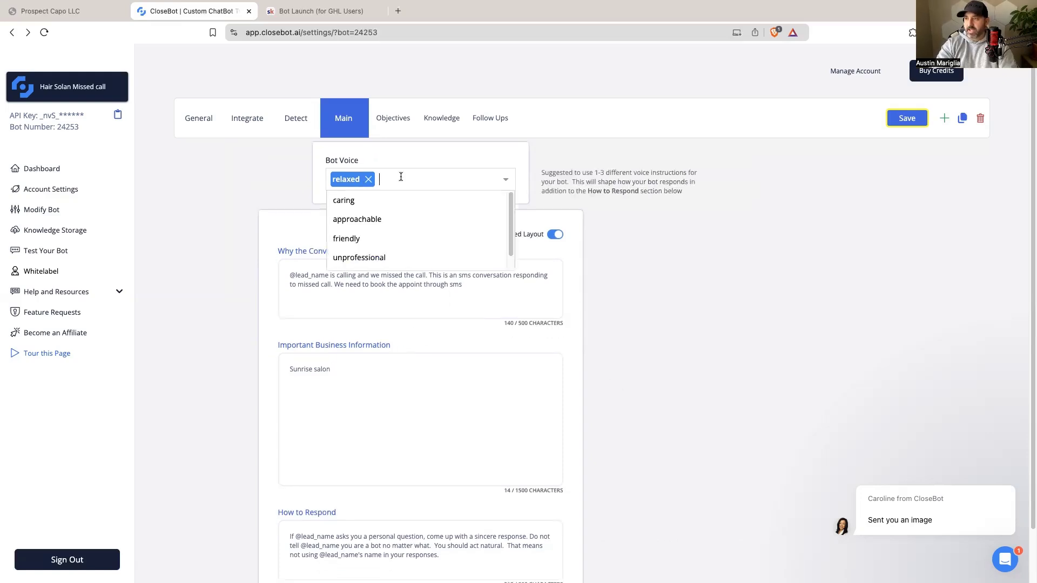
left_click(370, 238)
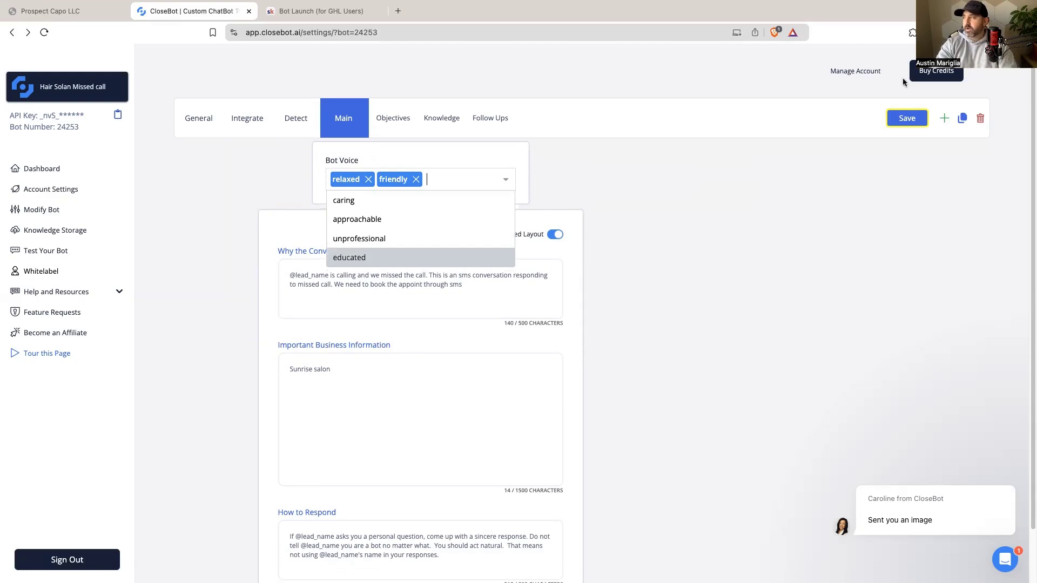
left_click(905, 116)
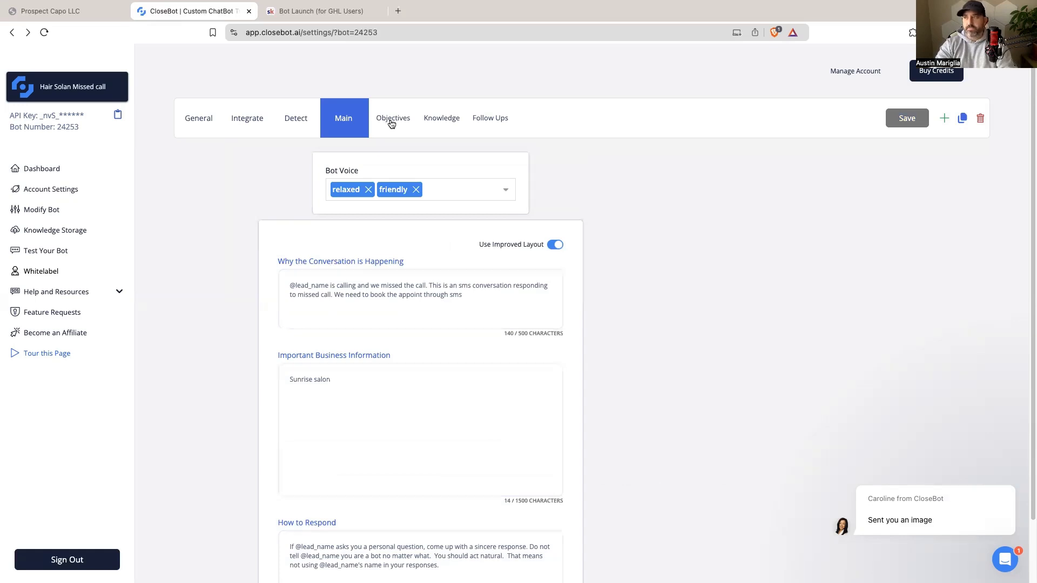
Create the hair-cut booking objective with Calendar (AI Booking) updates, then copy the Prospect Capo Booking calendar ID.
left_click(391, 124)
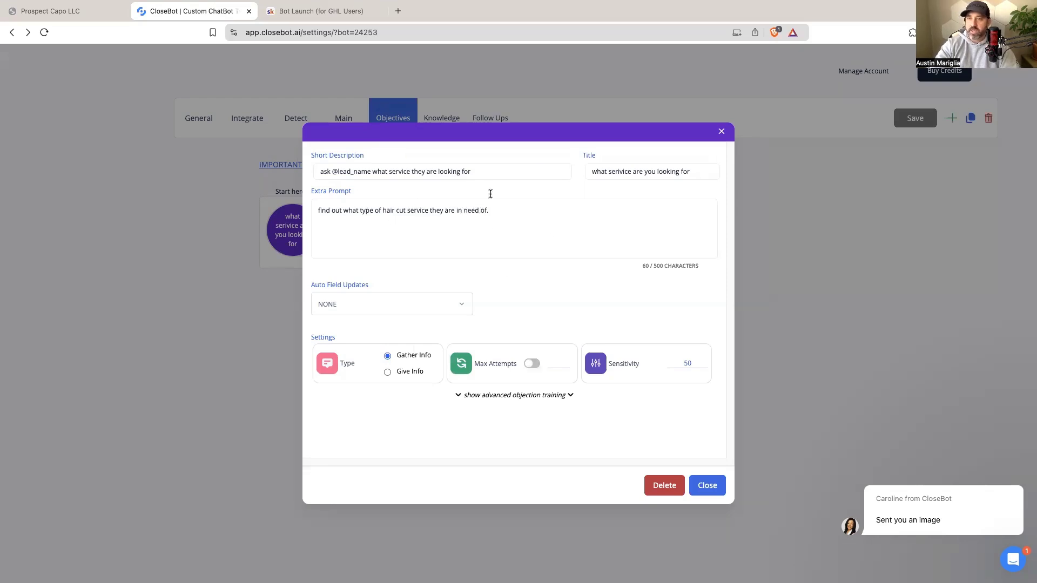
left_click(466, 309)
scroll(404, 386, "down", 5)
scroll(406, 386, "down", 2)
scroll(380, 362, "down", 4)
scroll(381, 363, "up", 10)
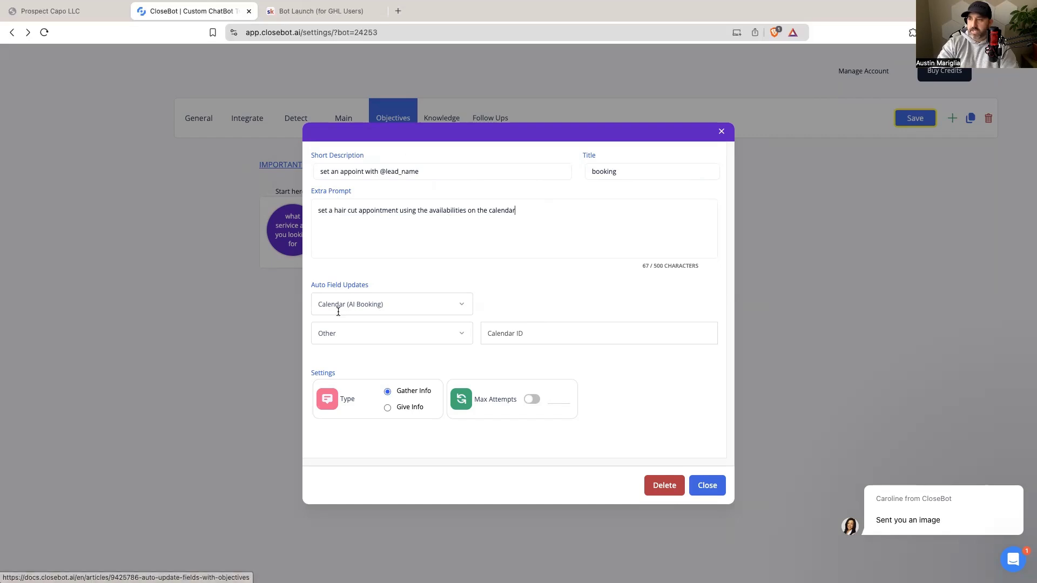
key("ctrl+shift+Tab")
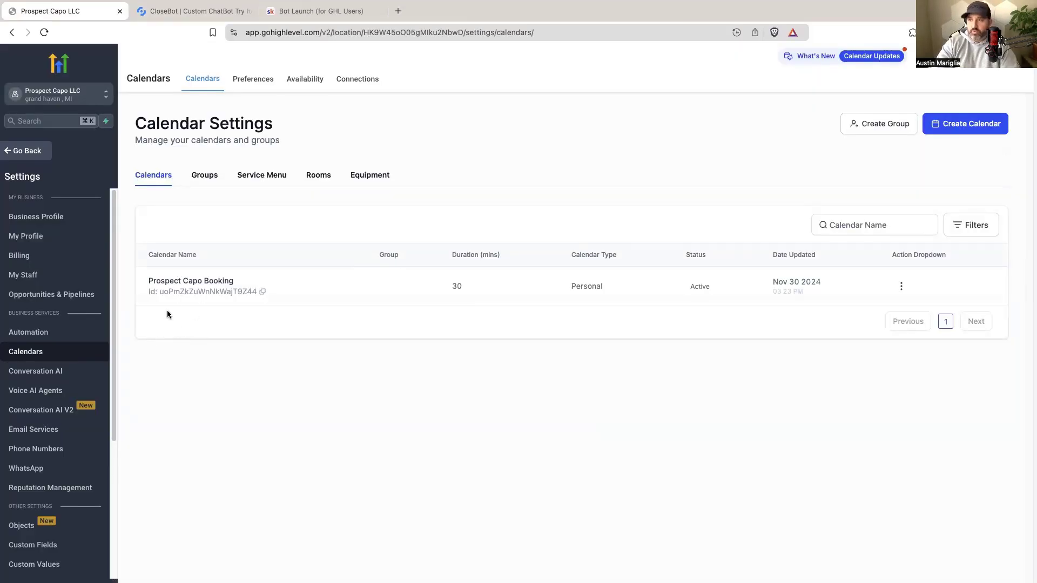
left_click(262, 292)
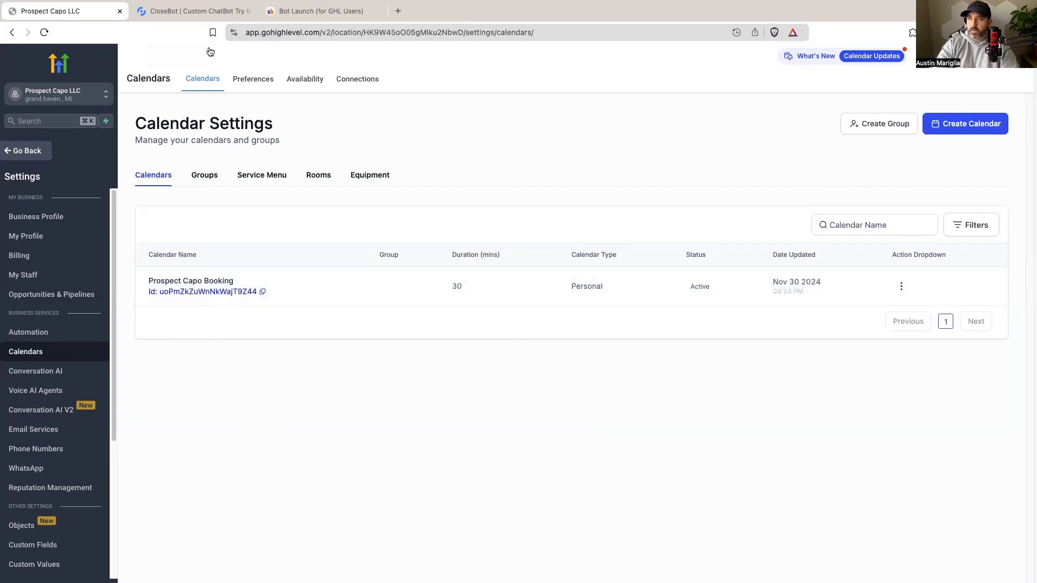
Assign the Prospect Capo Booking calendar to the booking objective and finish adding it.
left_click(214, 16)
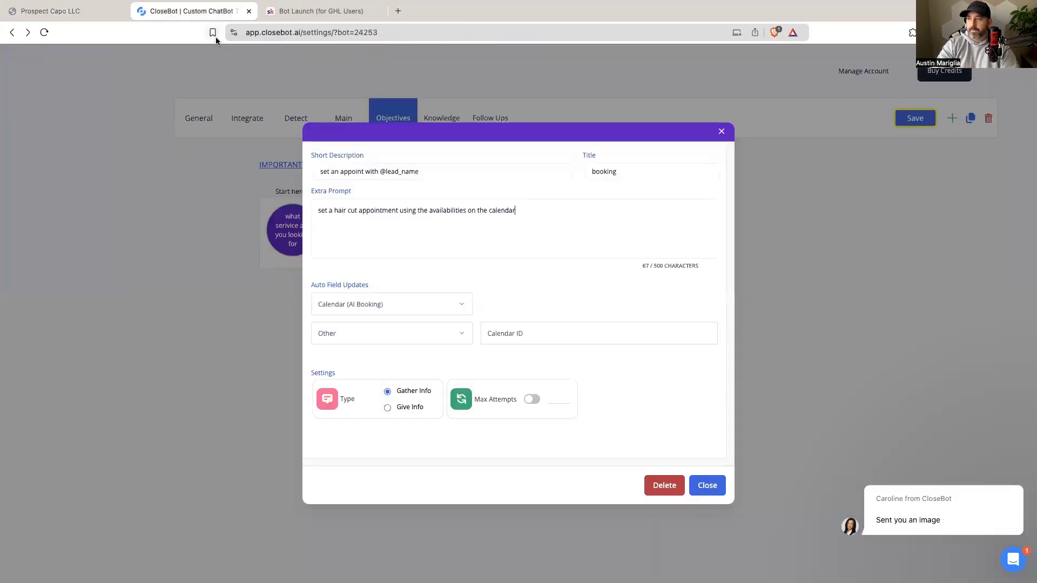
left_click(357, 334)
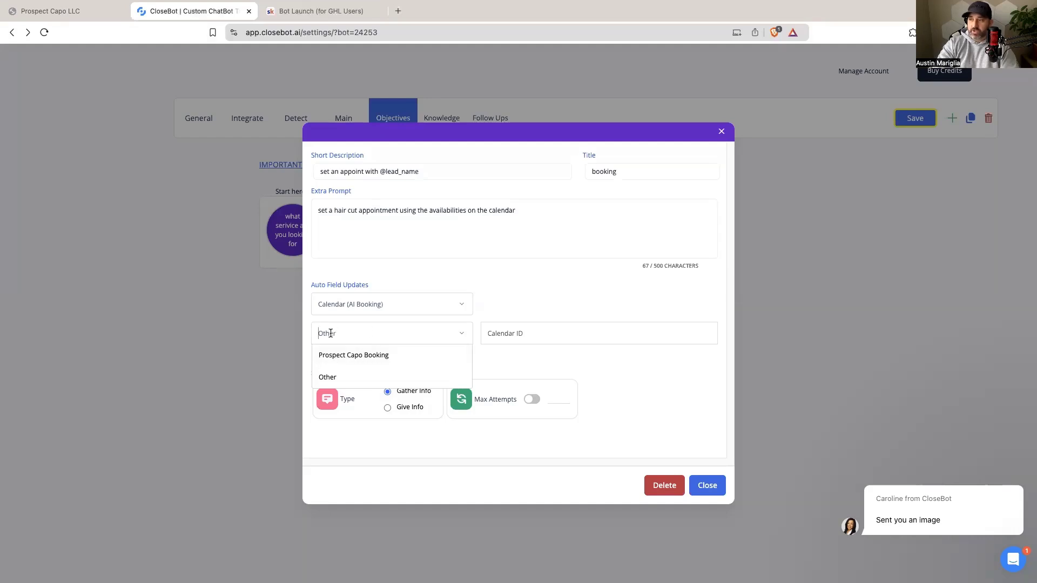
left_click(518, 333)
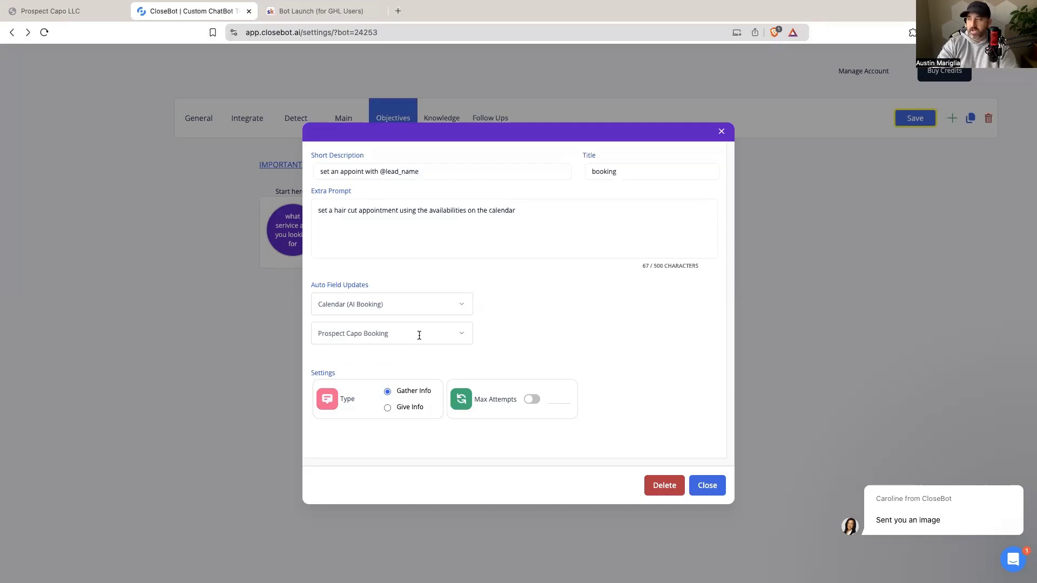
left_click(707, 485)
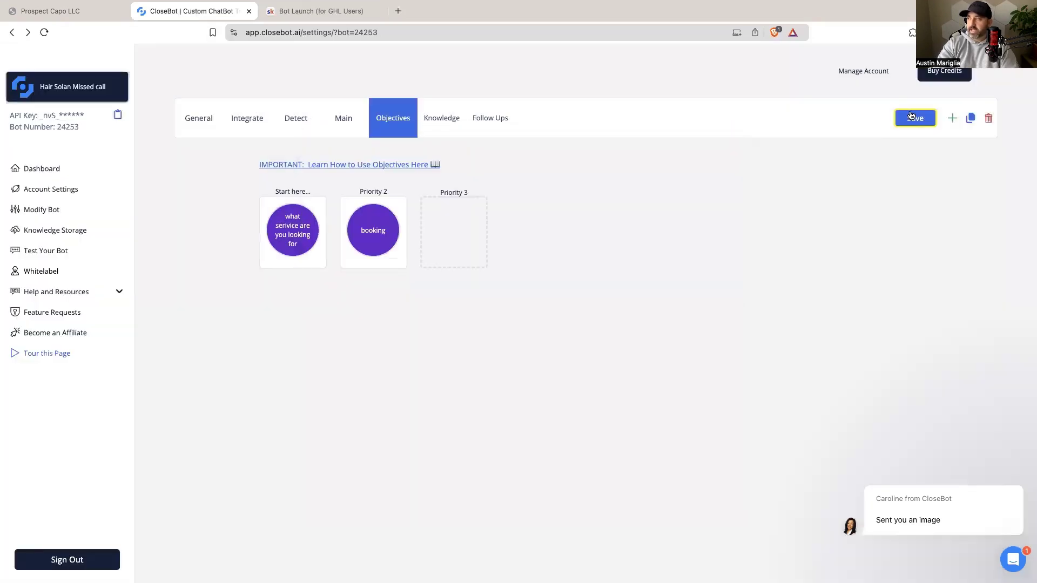
Save the bot's two objectives and switch to the GoHighLevel outbound first message workflow.
left_click(912, 118)
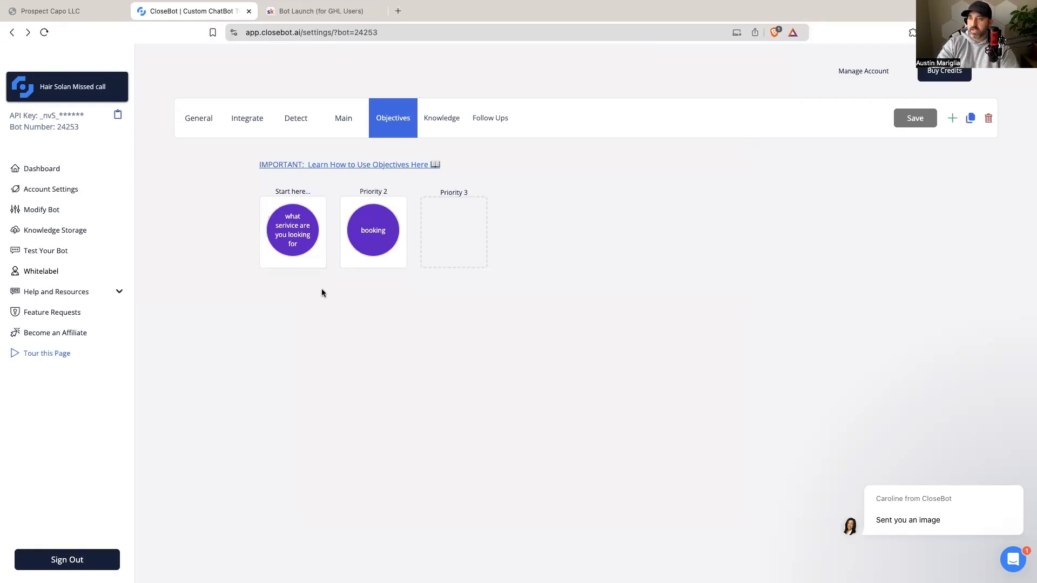
mouse_move(320, 241)
mouse_move(385, 237)
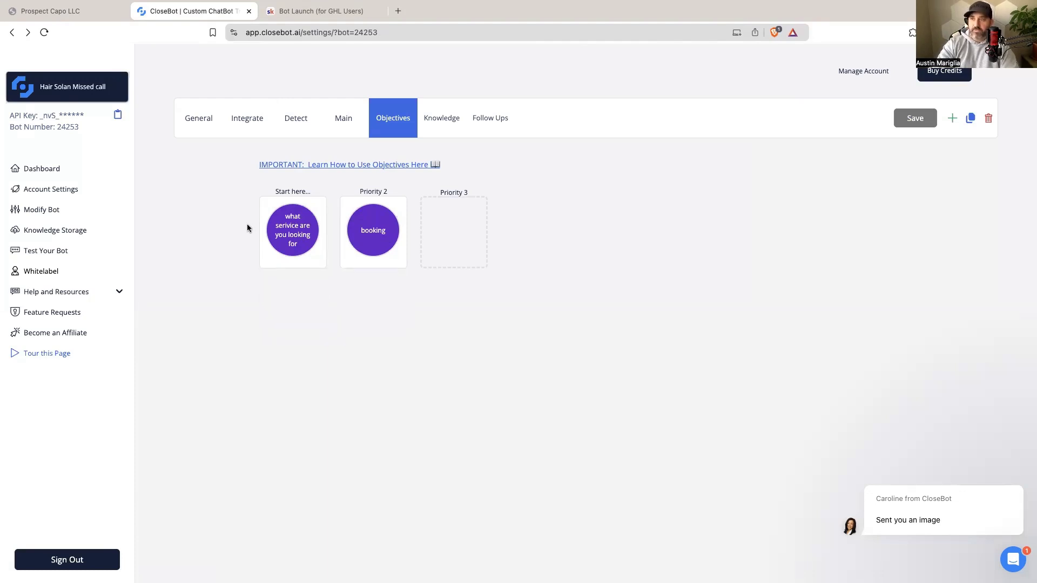
key("ctrl+shift+Tab")
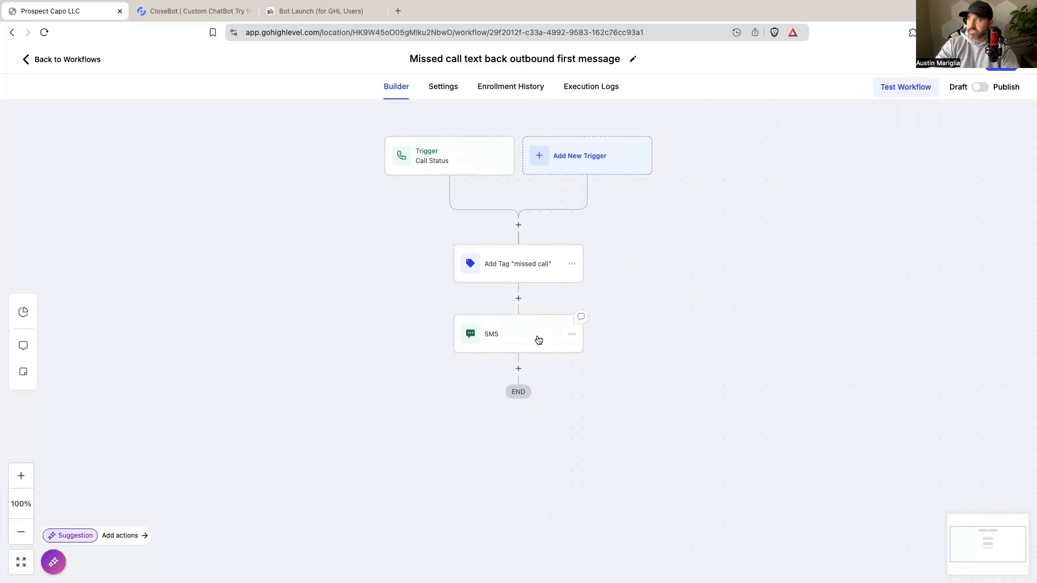
Publish the outbound first message workflow and review its trigger and add-tag steps.
left_click(980, 87)
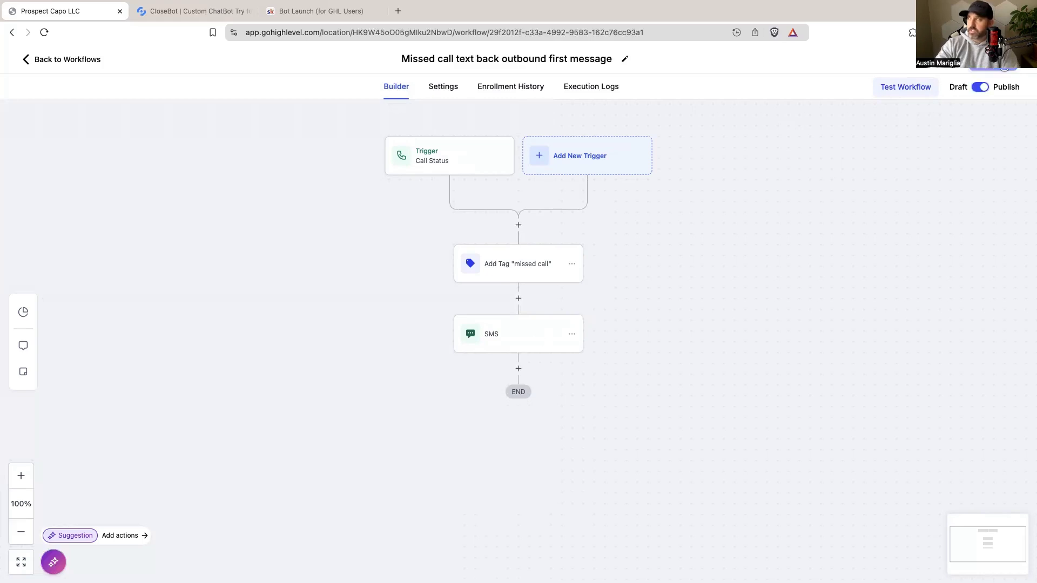
left_click(437, 177)
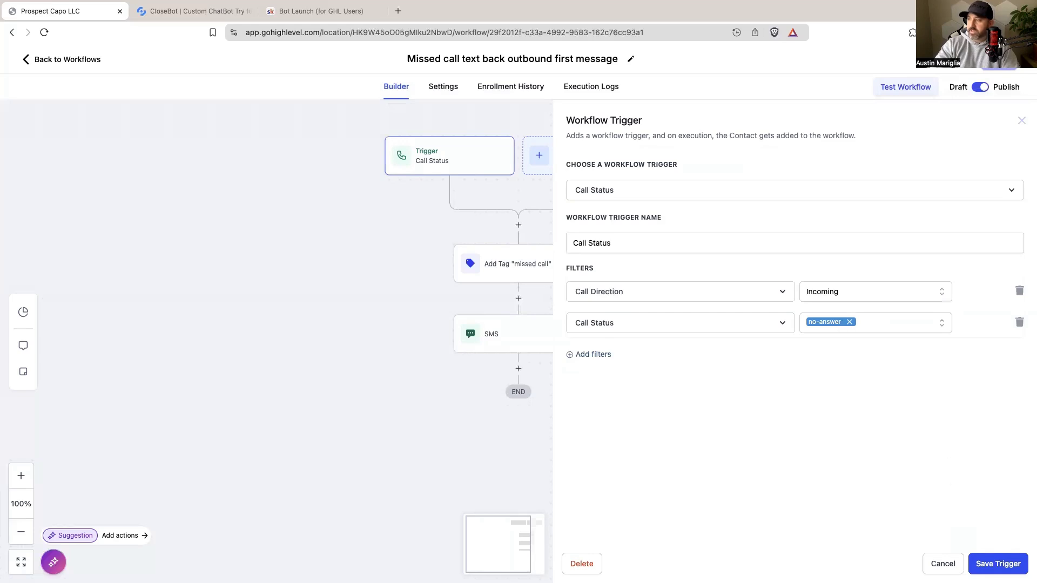
key("Escape")
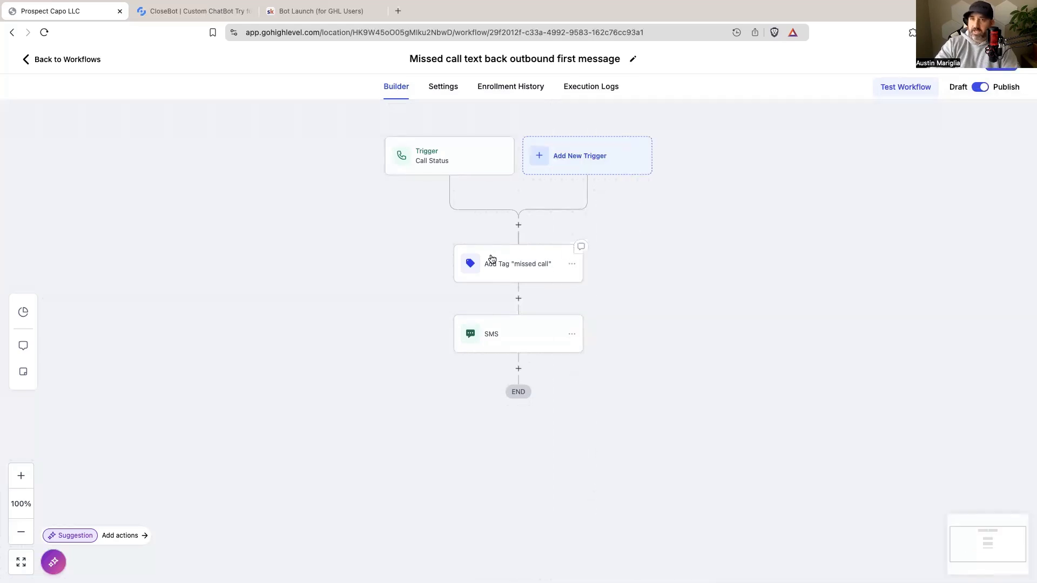
left_click(521, 277)
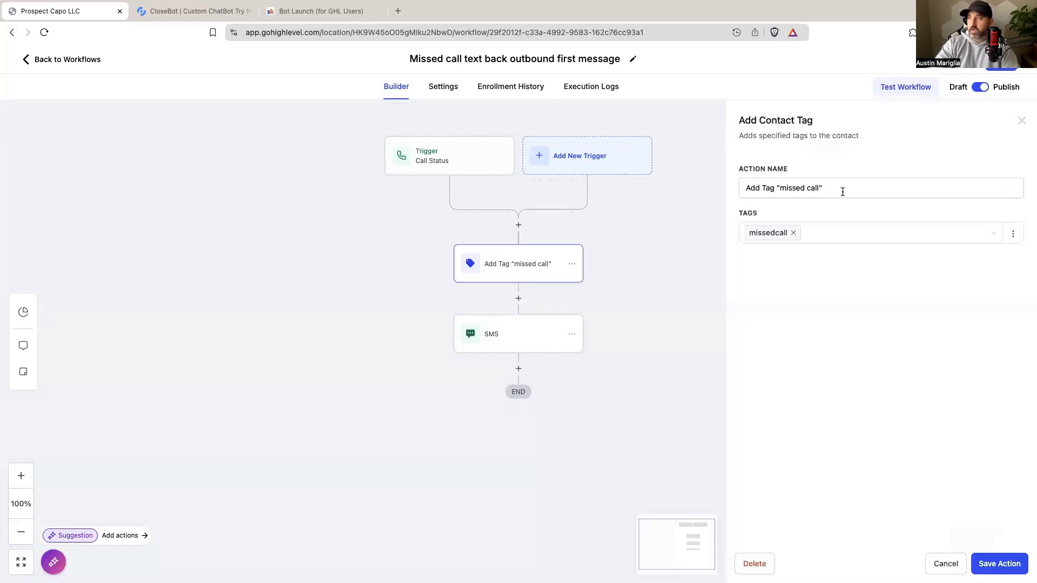
left_click(946, 564)
Save the workflow's Sarah/Sunrise salon SMS step and go back to the workflow list.
left_click(505, 343)
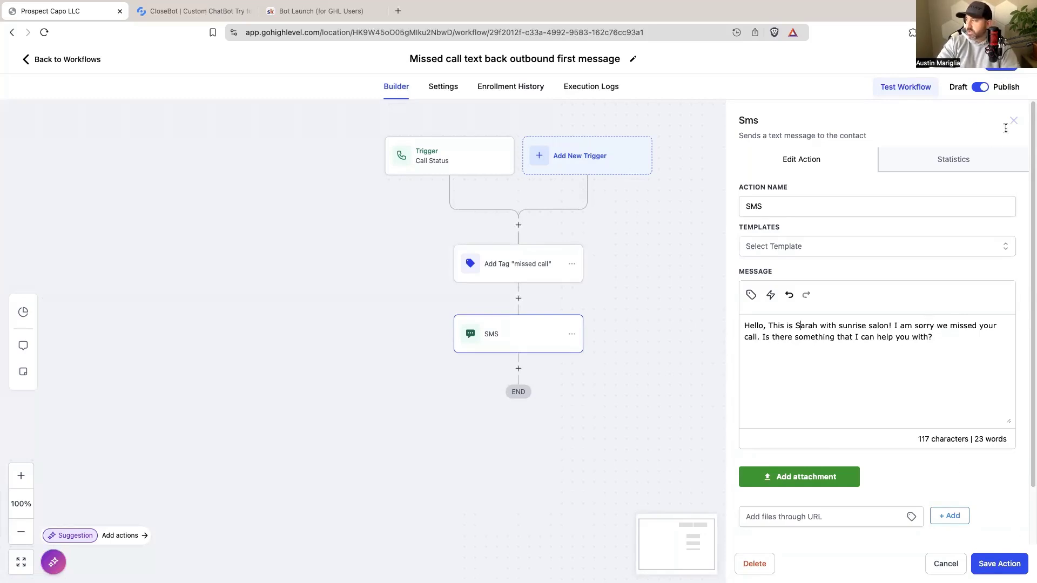
left_click(996, 565)
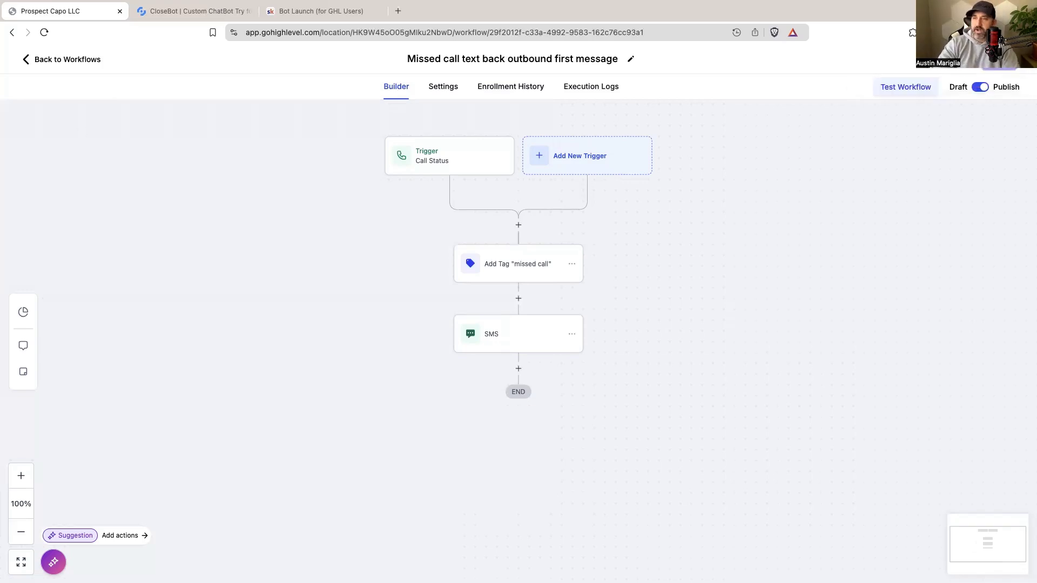
left_click(76, 60)
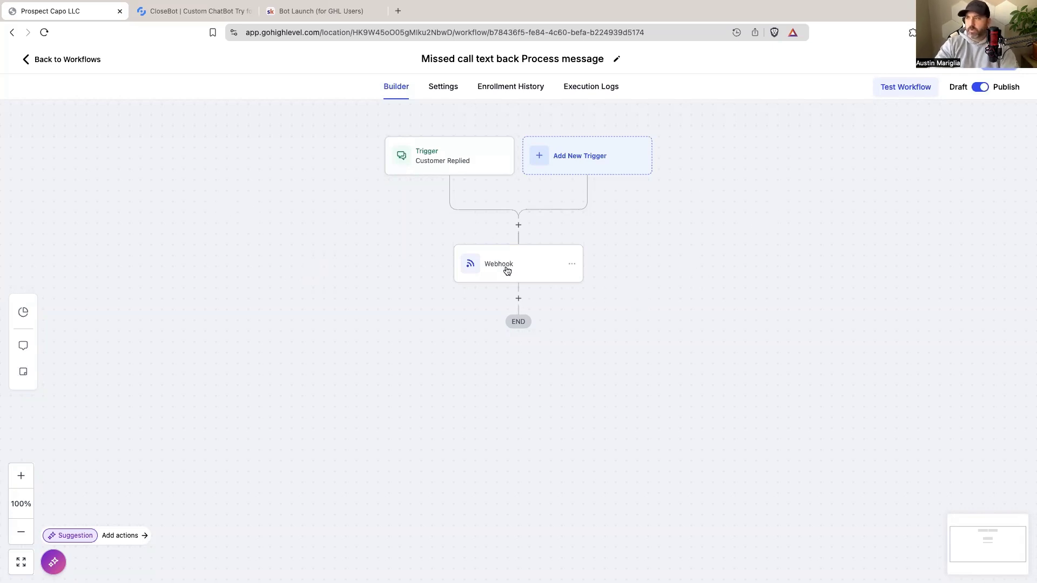
Set the Customer Replied trigger's reply channel to SMS.
left_click(437, 169)
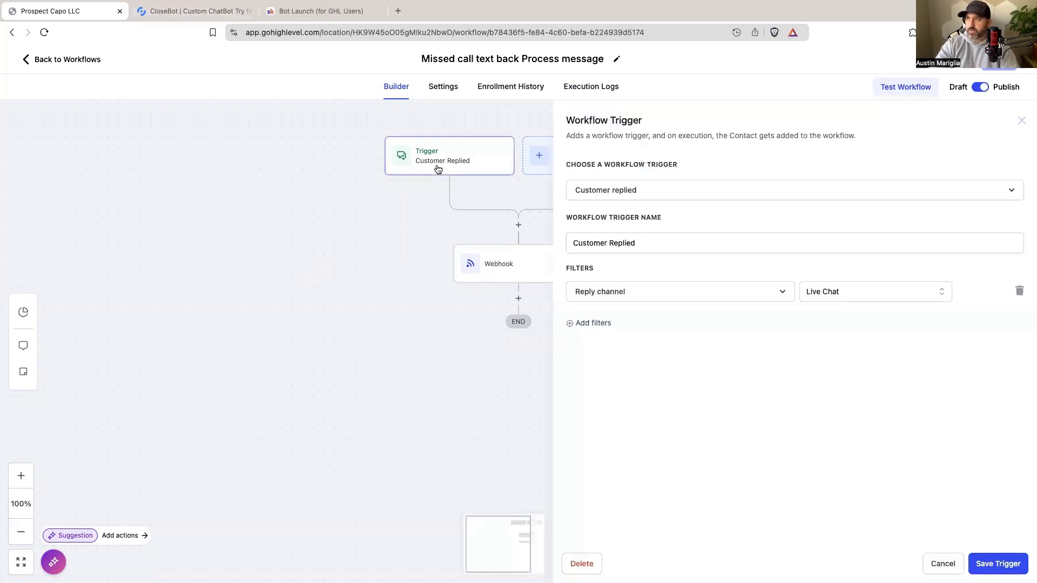
left_click(850, 298)
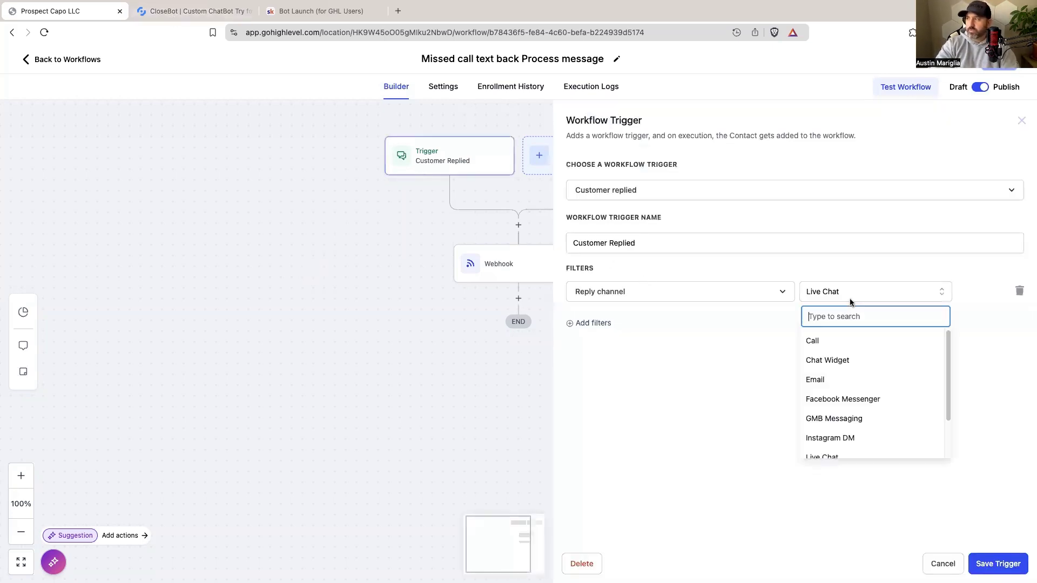
scroll(858, 434, "down", 2)
left_click(819, 427)
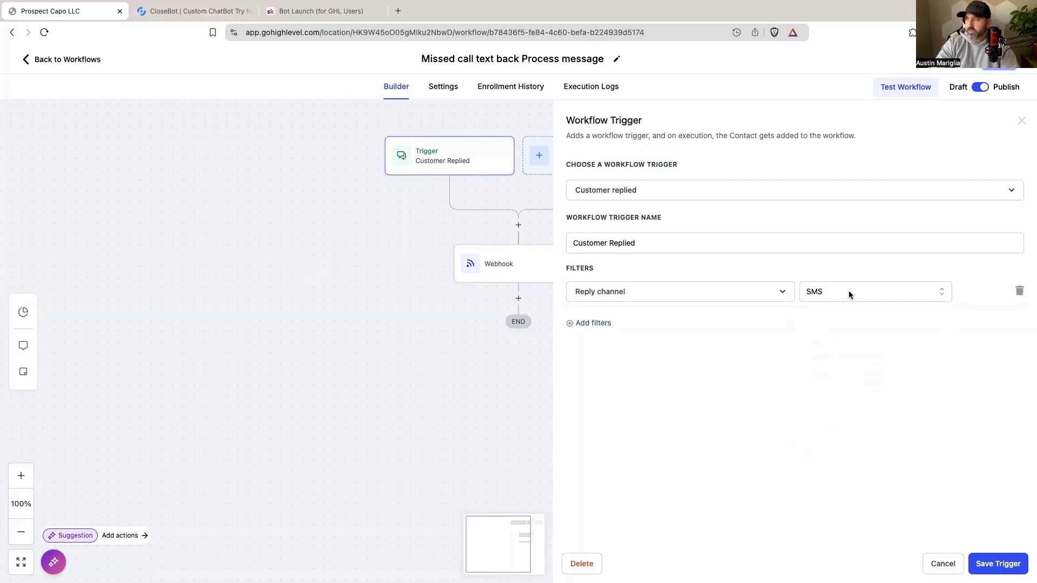
Add a Has Tag missedcall filter, save the trigger and workflow, and open the Webhook step.
left_click(592, 323)
left_click(615, 324)
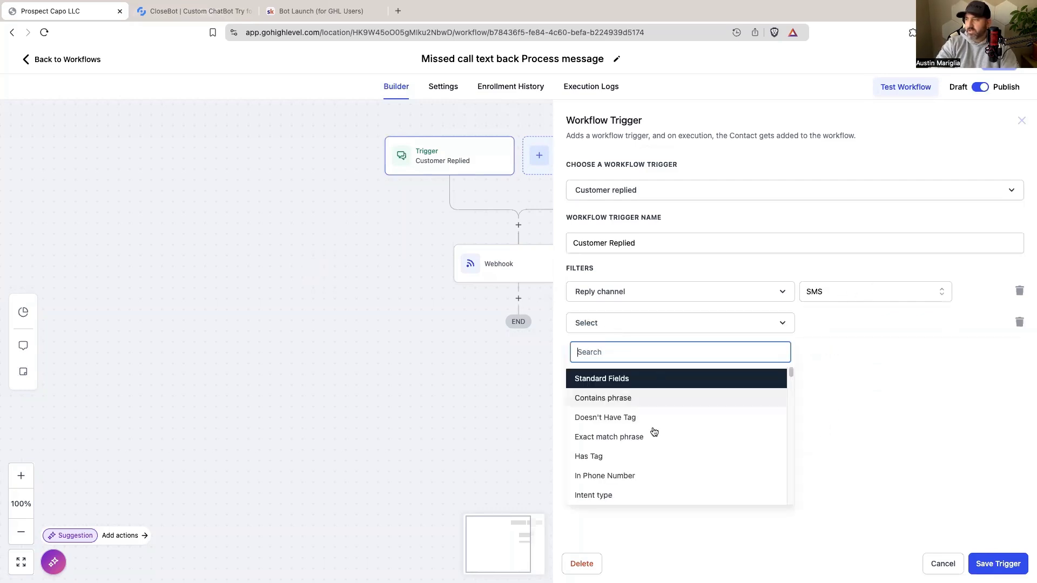
left_click(601, 458)
left_click(837, 323)
scroll(849, 430, "down", 5)
type("misse")
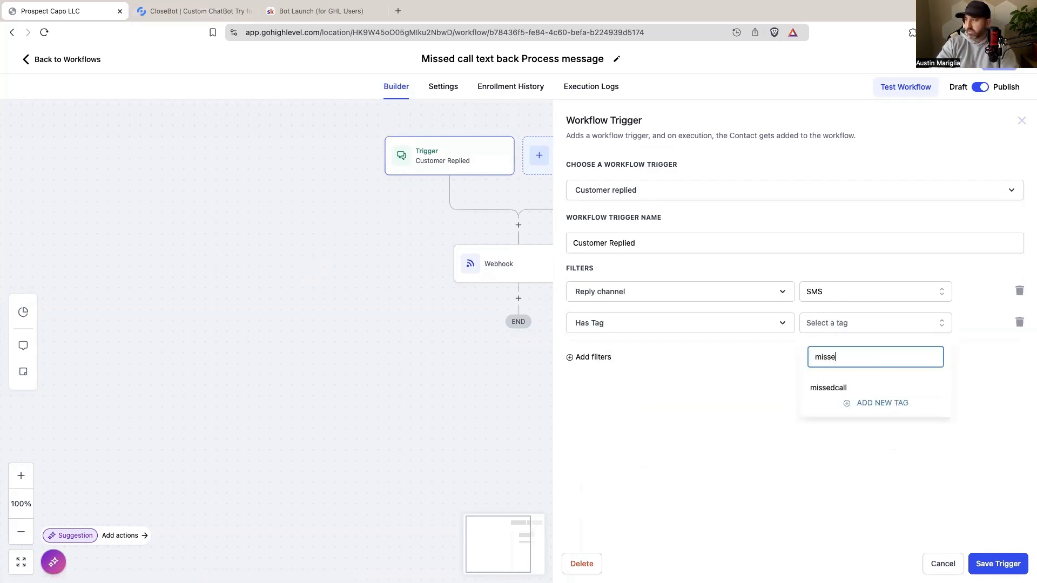
left_click(834, 389)
left_click(996, 559)
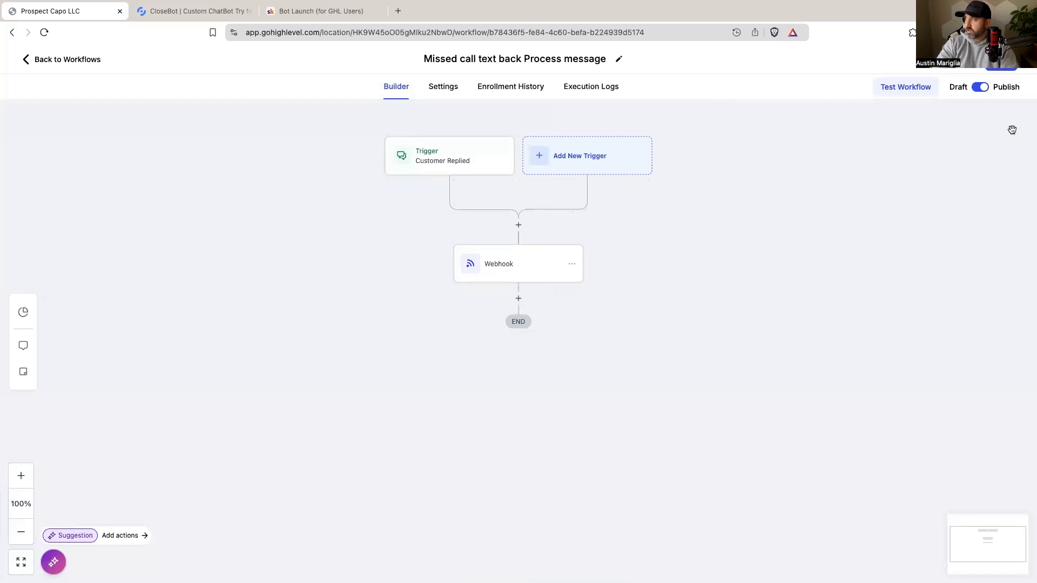
left_click(1007, 75)
left_click(513, 277)
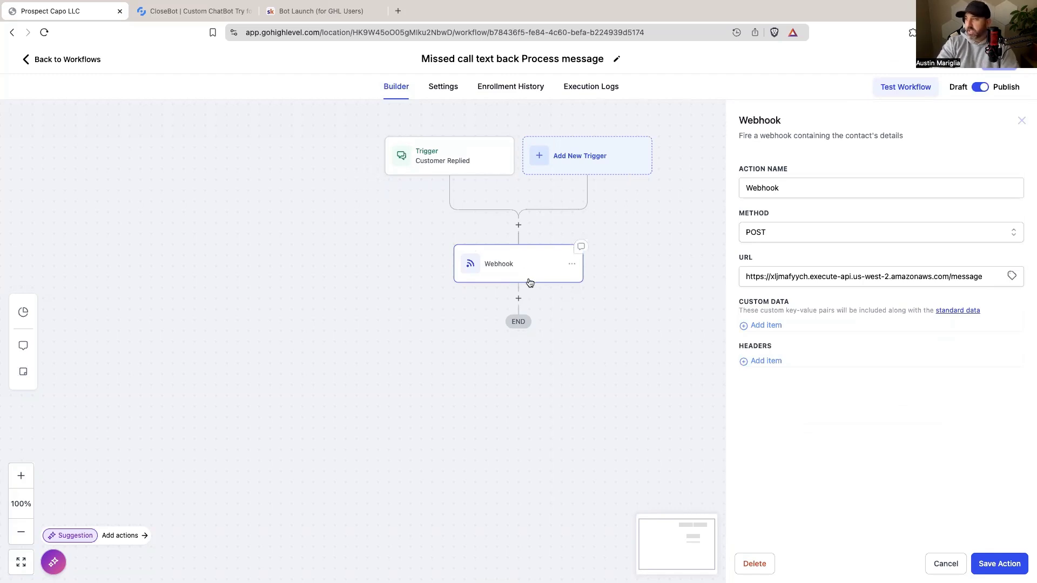
Add a custom data row to the webhook with key 'bot'.
left_click(759, 326)
left_click(761, 334)
type("bot")
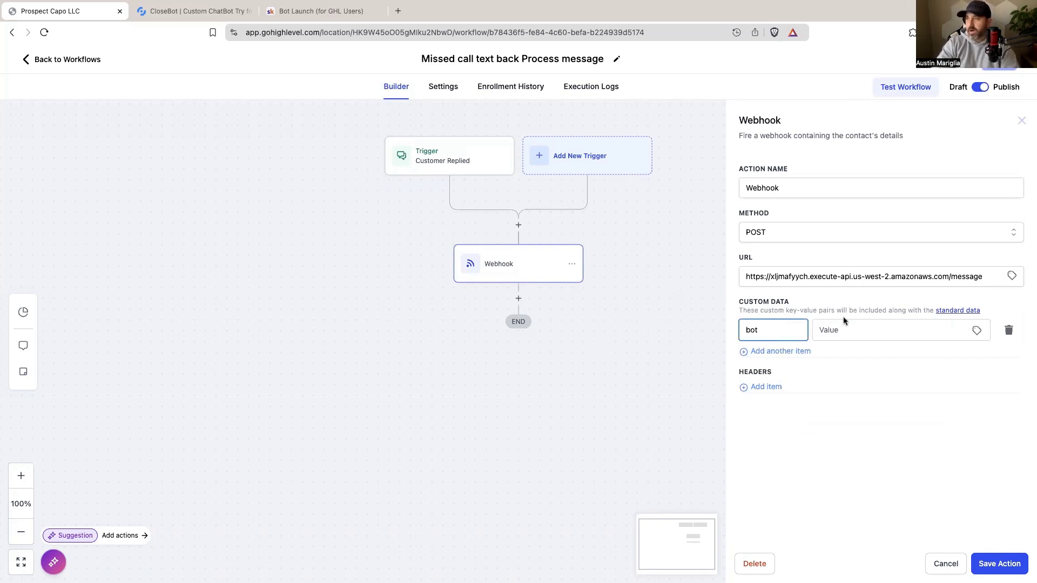
Copy bot number 24253 from CloseBot, paste it as the value, and save the webhook.
left_click(184, 12)
left_click_drag(78, 126, 59, 126)
right_click(63, 127)
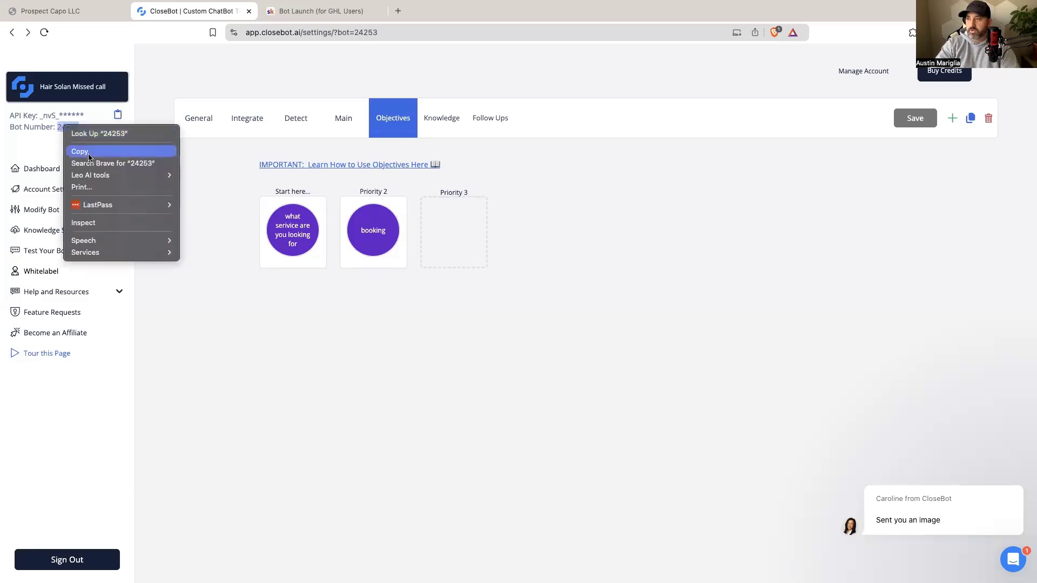
left_click(81, 154)
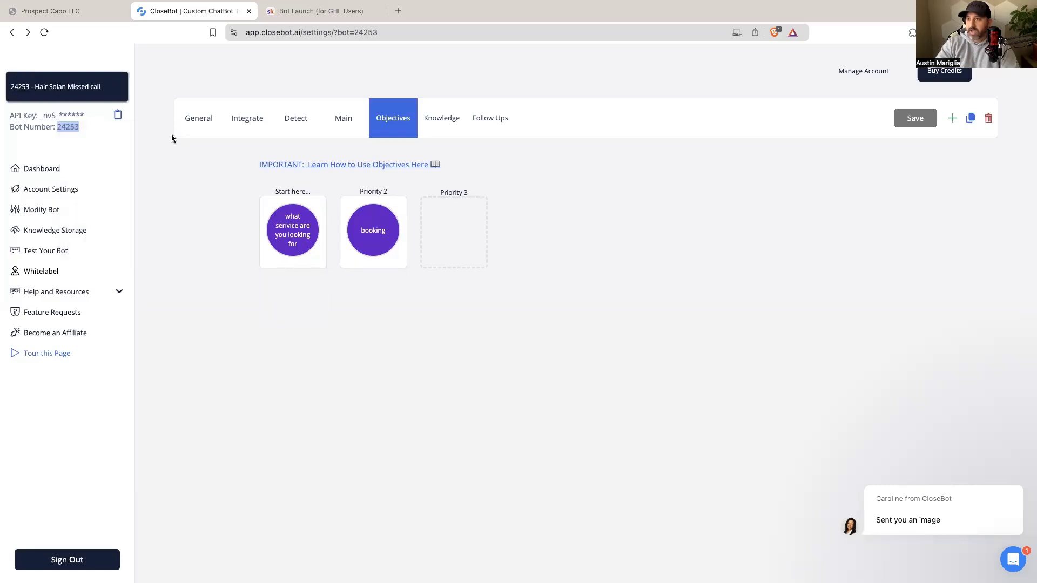
left_click(55, 11)
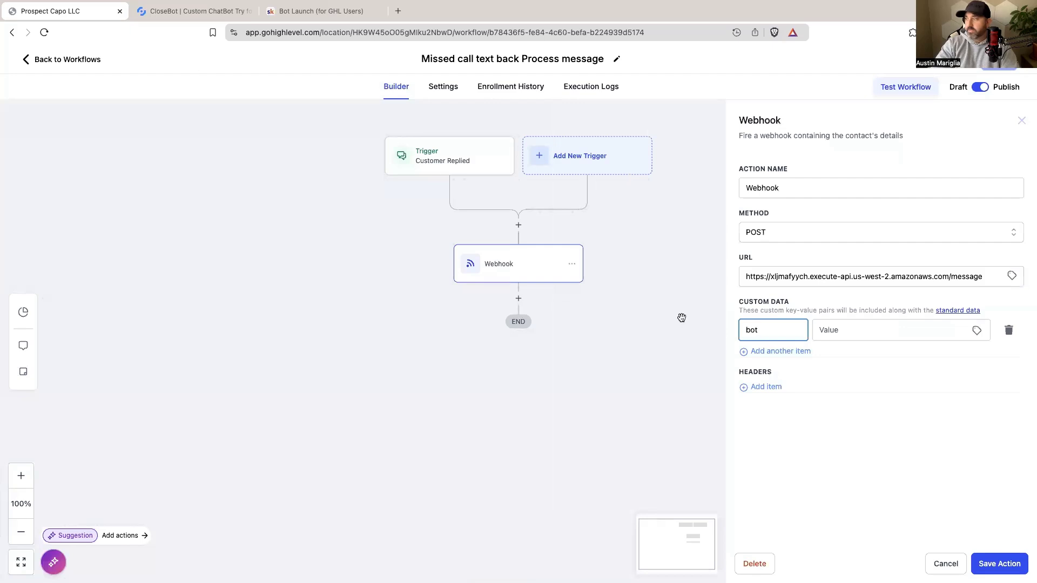
left_click(832, 326)
key("super+v")
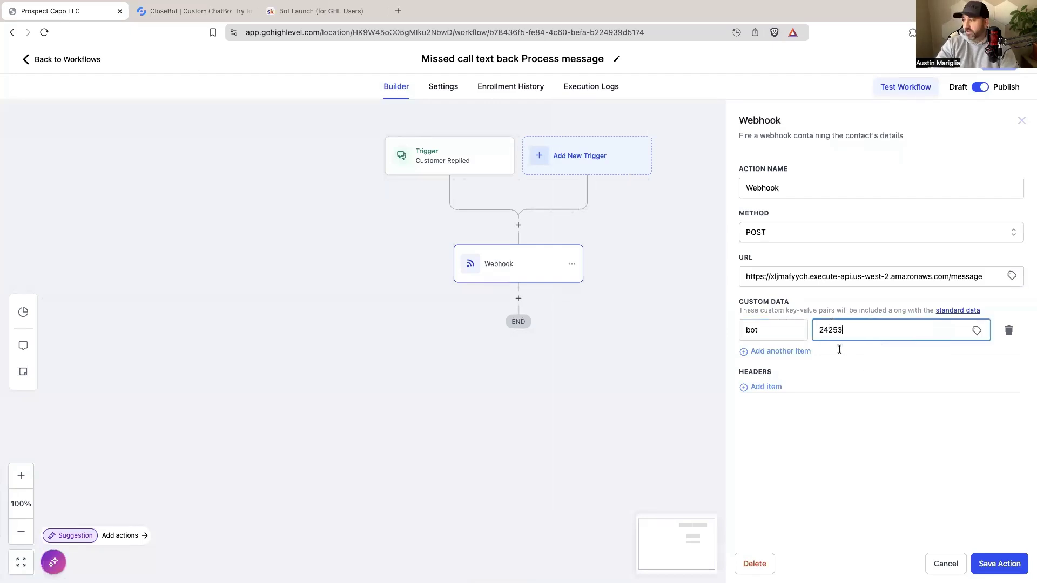
left_click(1000, 564)
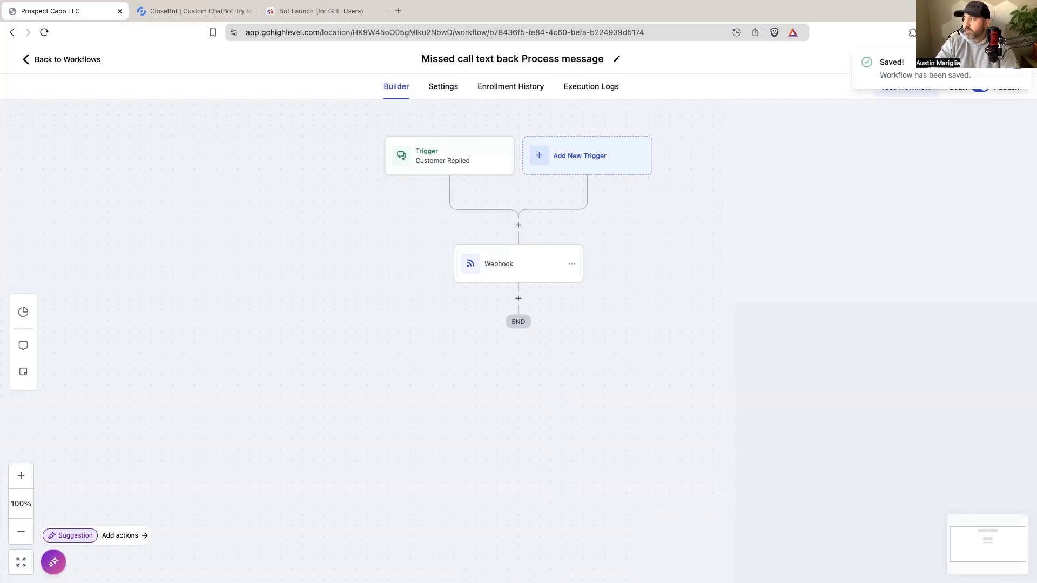
left_click(60, 61)
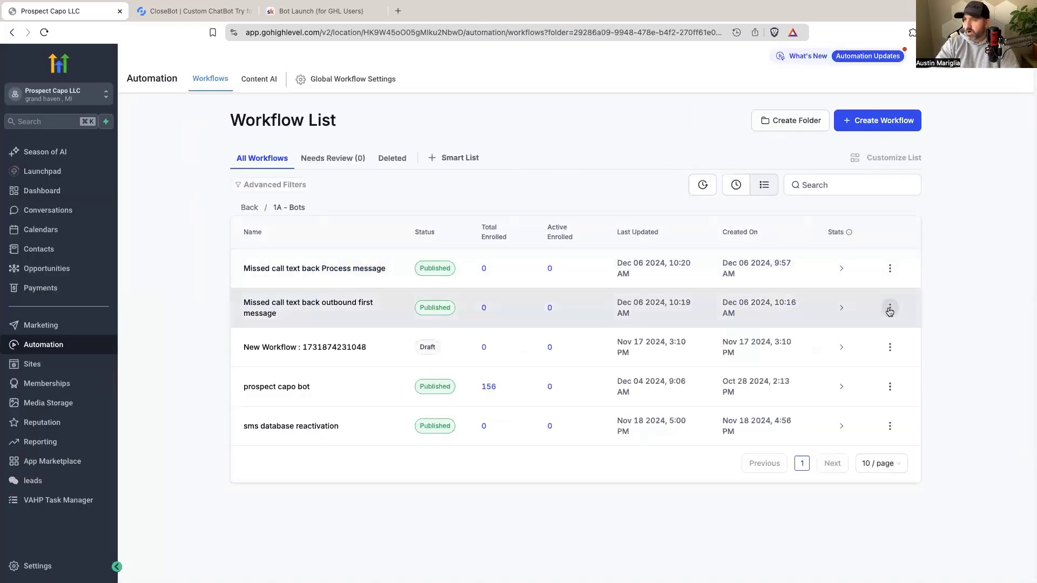
Open the GoHighLevel Conversations inbox to find the new 10:22 AM call conversation.
left_click(48, 210)
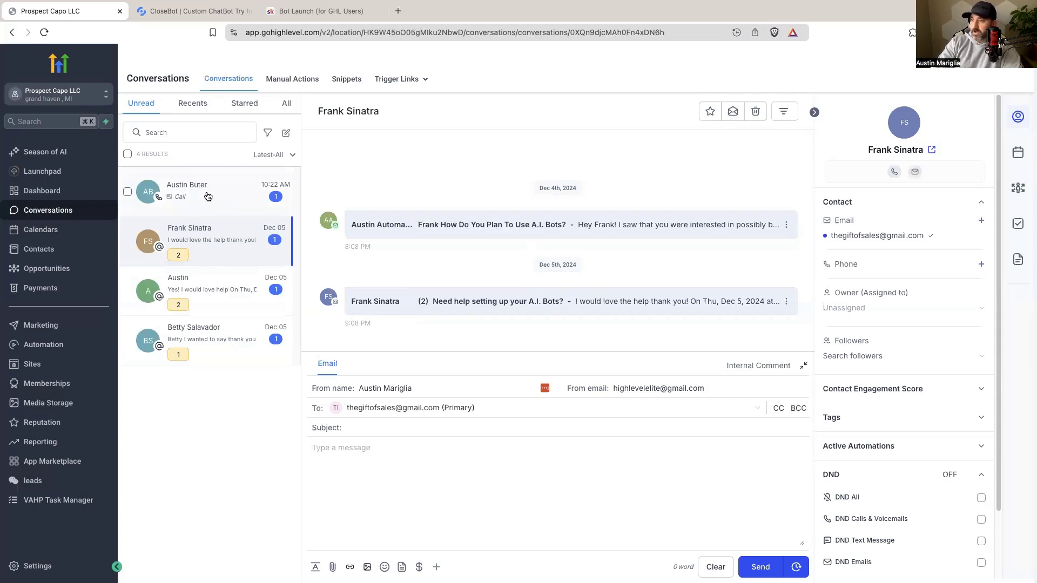
Review the test conversation's haircut booking for Dec 06, 2024, 1:30 PM, then switch to the calendar week.
left_click(211, 202)
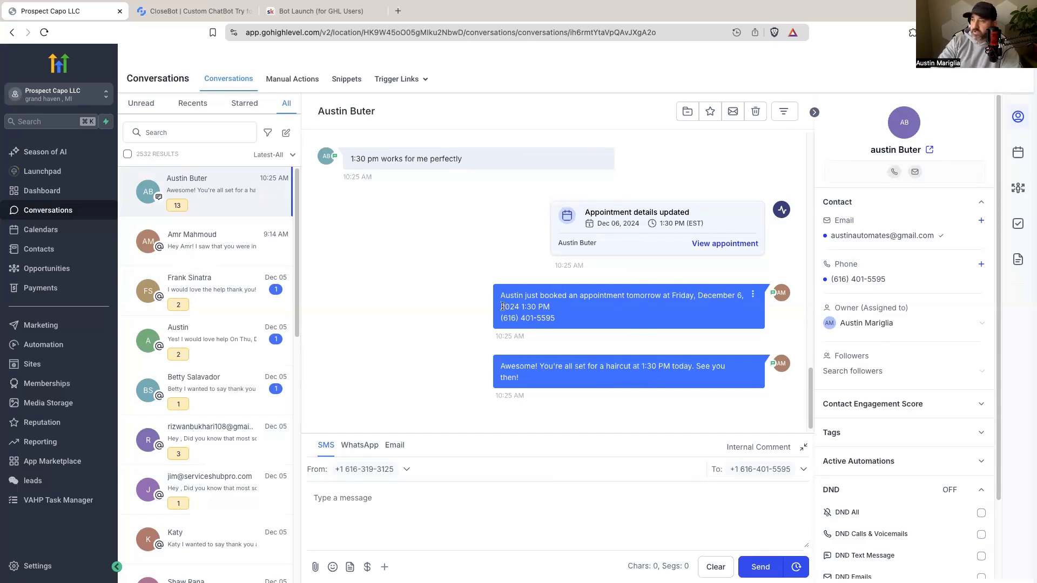
mouse_move(533, 5)
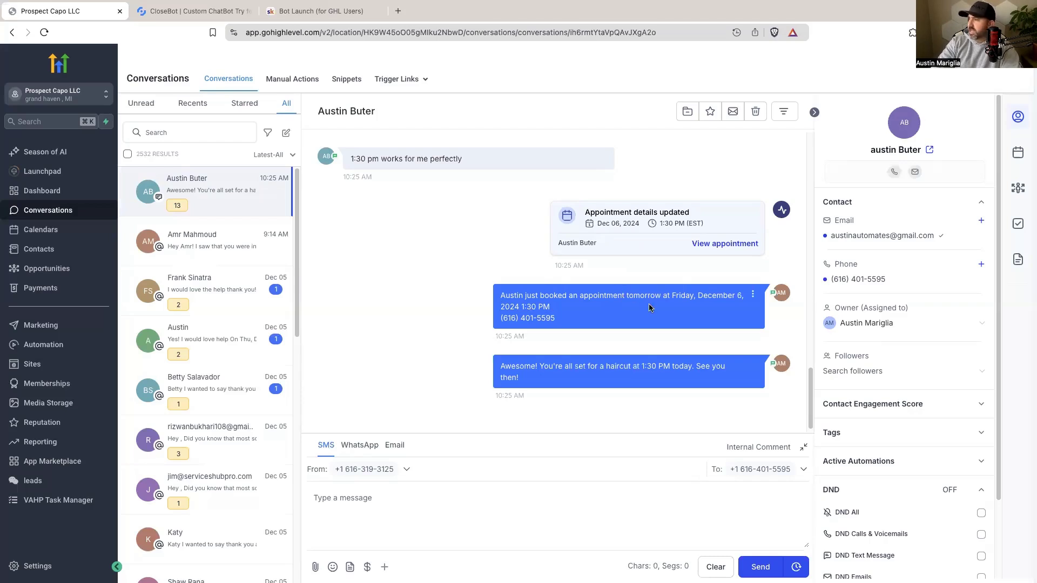
key("super+bracketleft")
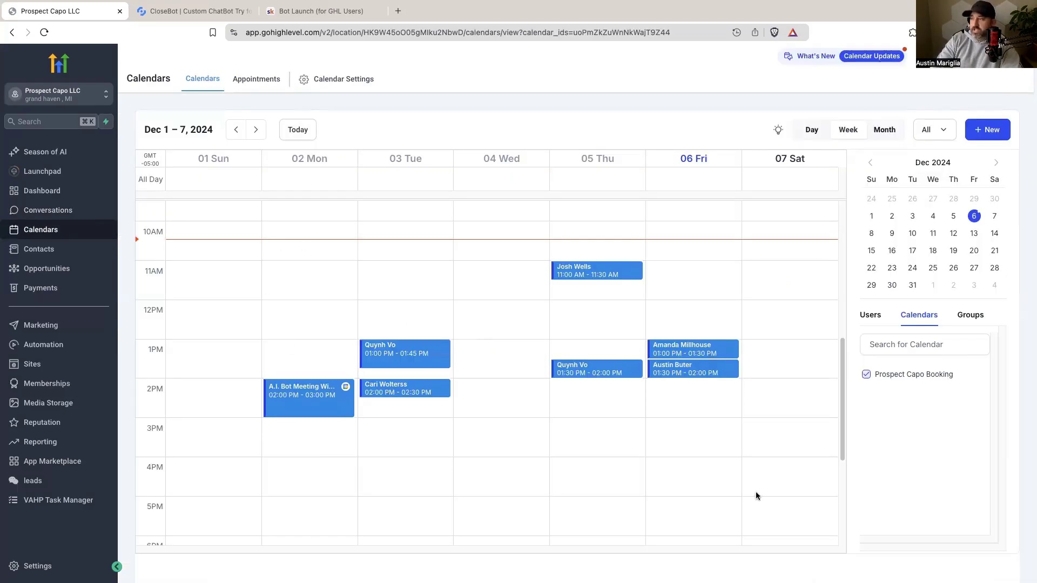